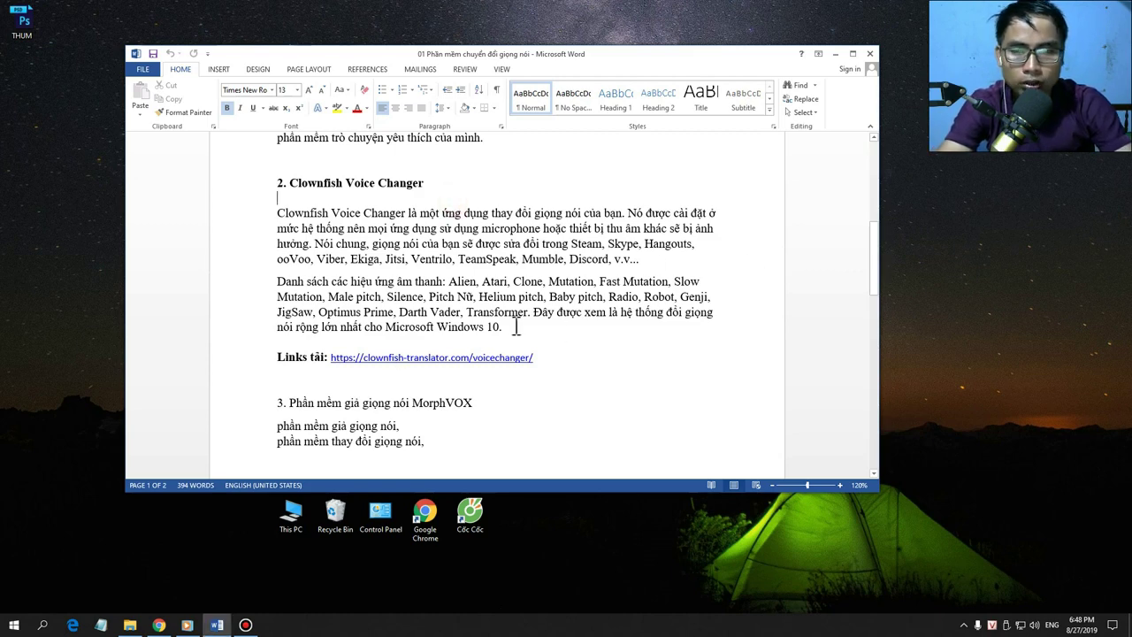
# - Review the download link in the document's Clownfish Voice Changer section
pyautogui.moveTo(535, 358); pyautogui.dragTo(277, 357)
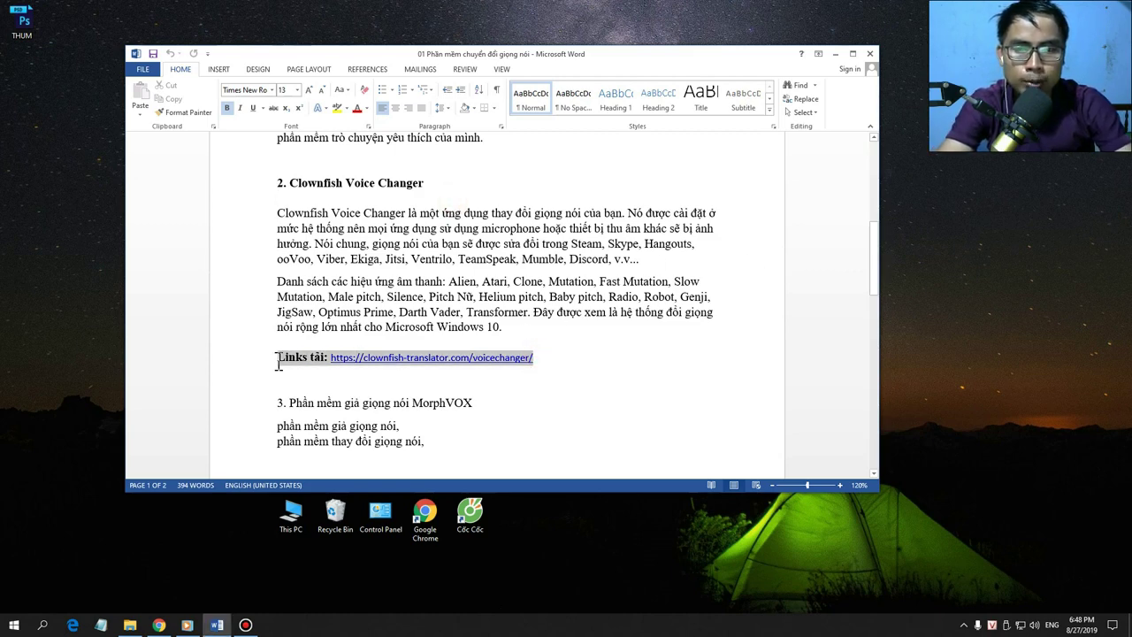
pyautogui.click(501, 197)
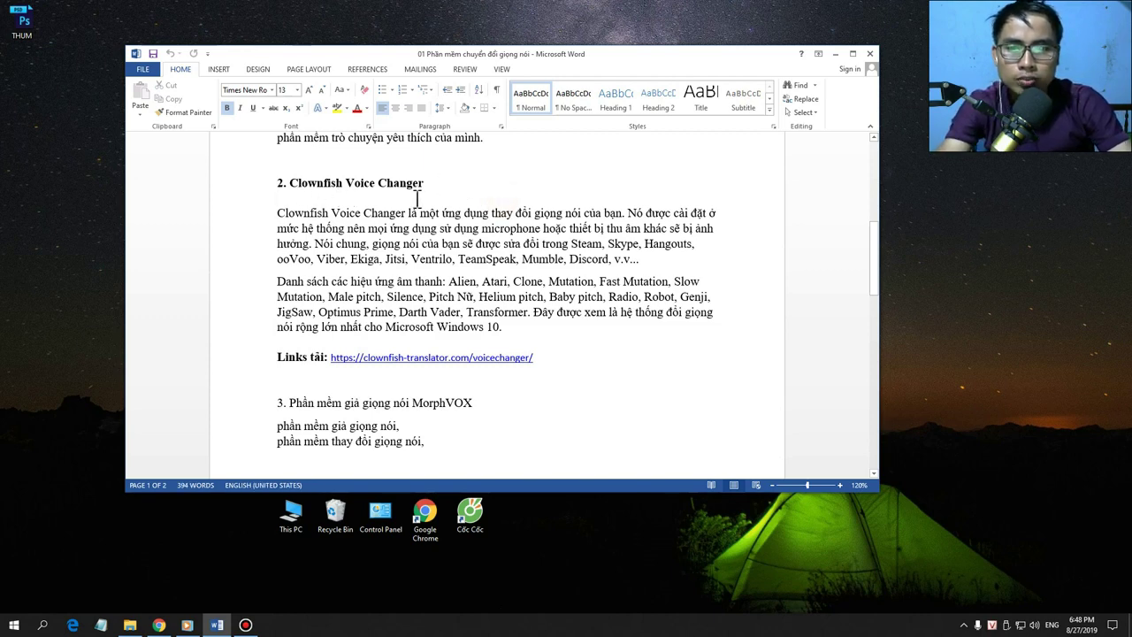
# - Switch to Chrome, search Google for "clownfish voice changer" and open the clownfish-translator.com voice changer page
pyautogui.click(158, 625)
pyautogui.click(223, 41)
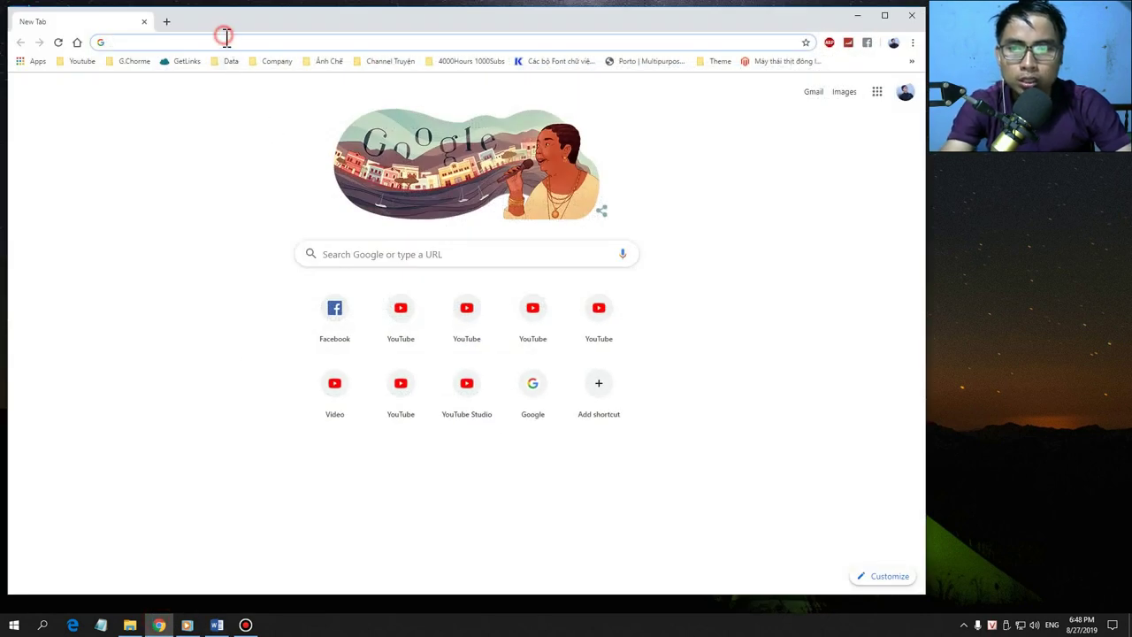
pyautogui.write('clow')
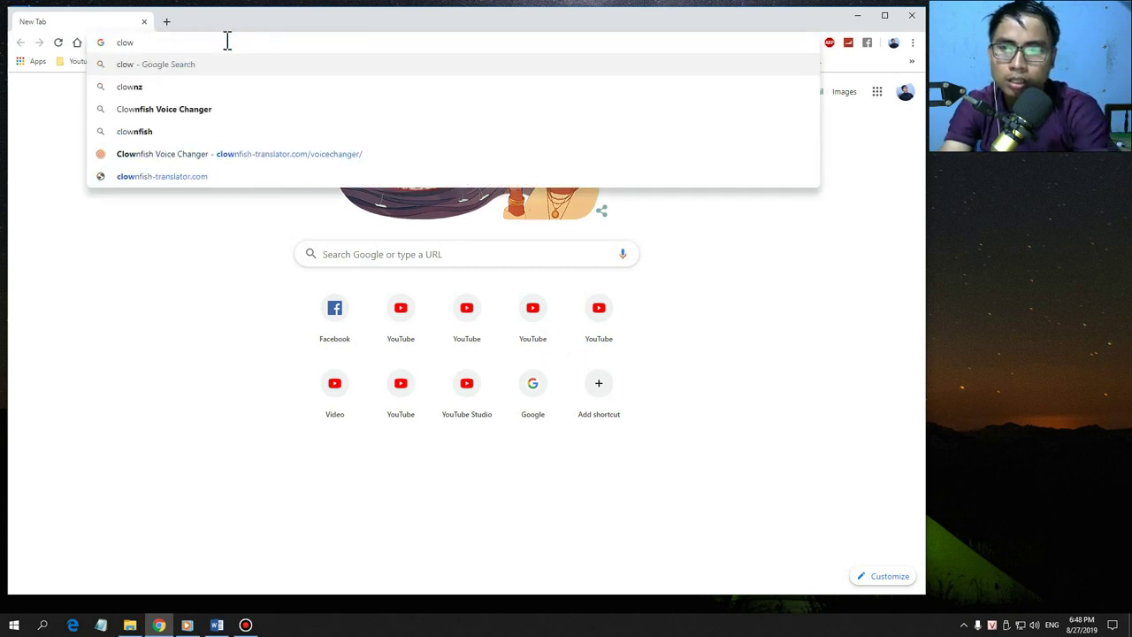
pyautogui.write('nfish v')
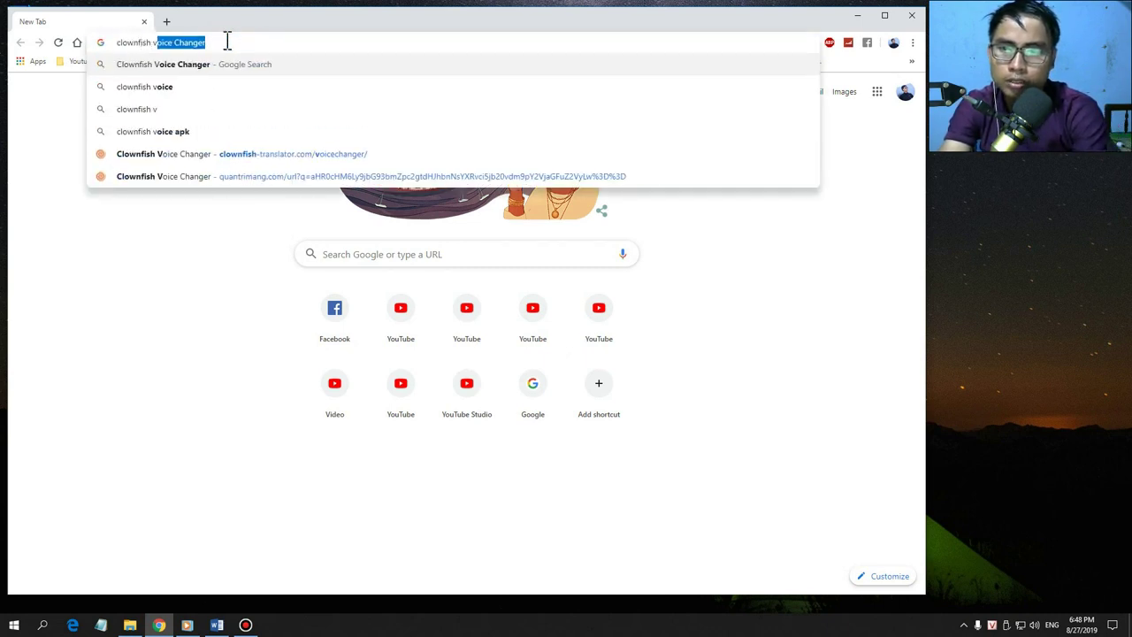
pyautogui.write('oice changer')
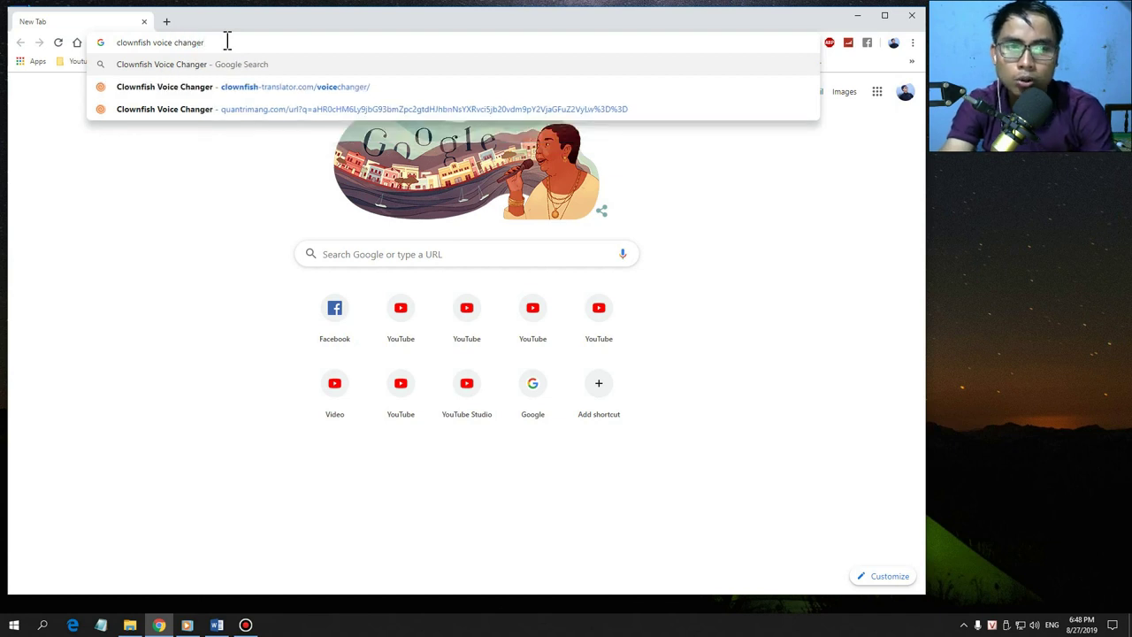
pyautogui.press('Return')
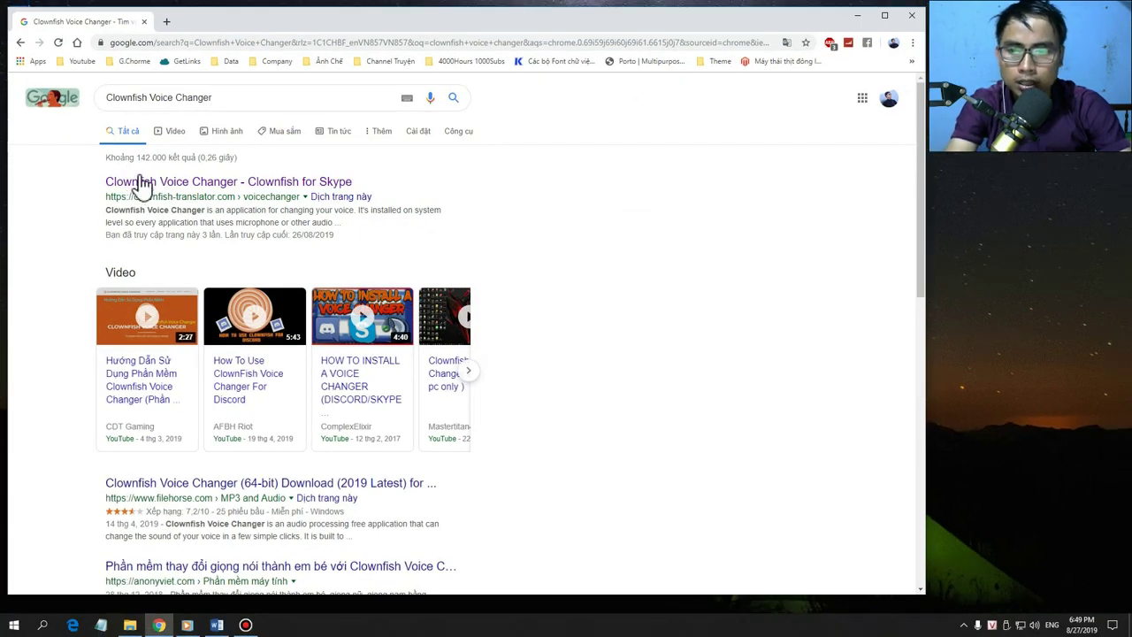
pyautogui.click(280, 190)
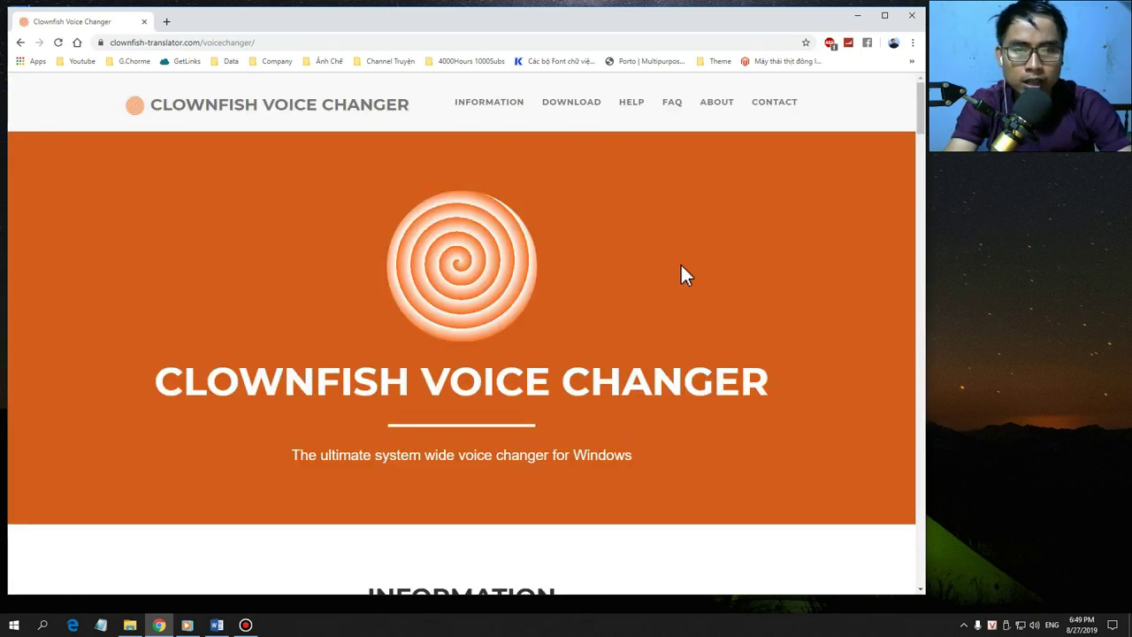
# - Download the 64bit (64bit VST) version of Clownfish Voice Changer and save the installer to the Desktop
pyautogui.scroll(-2, 519, 328)
pyautogui.scroll(1, 519, 323)
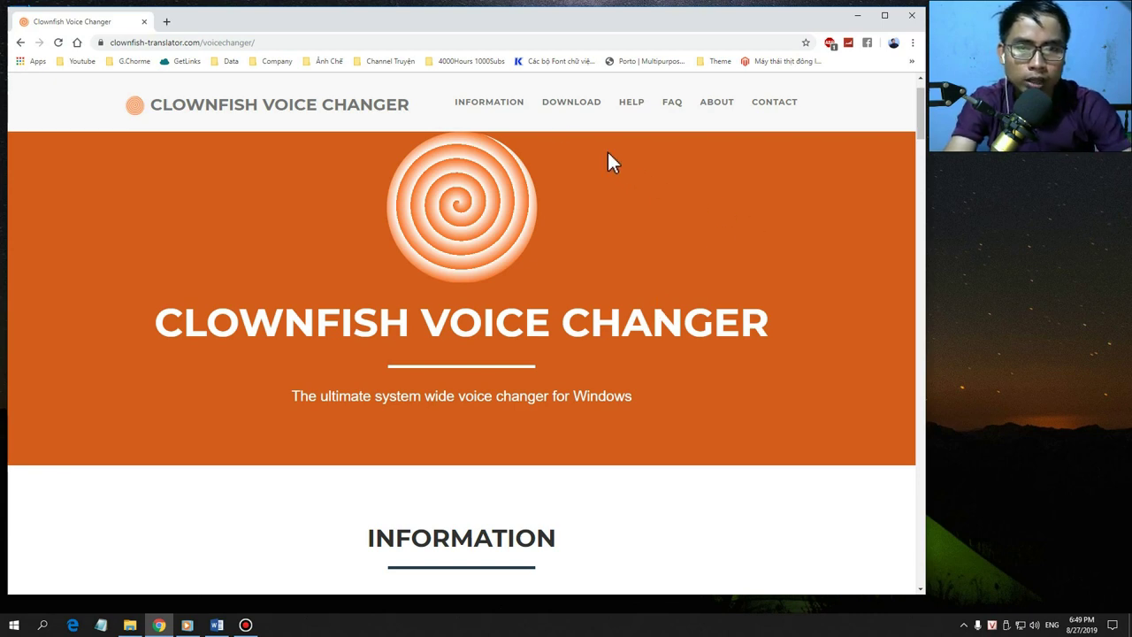
pyautogui.click(552, 105)
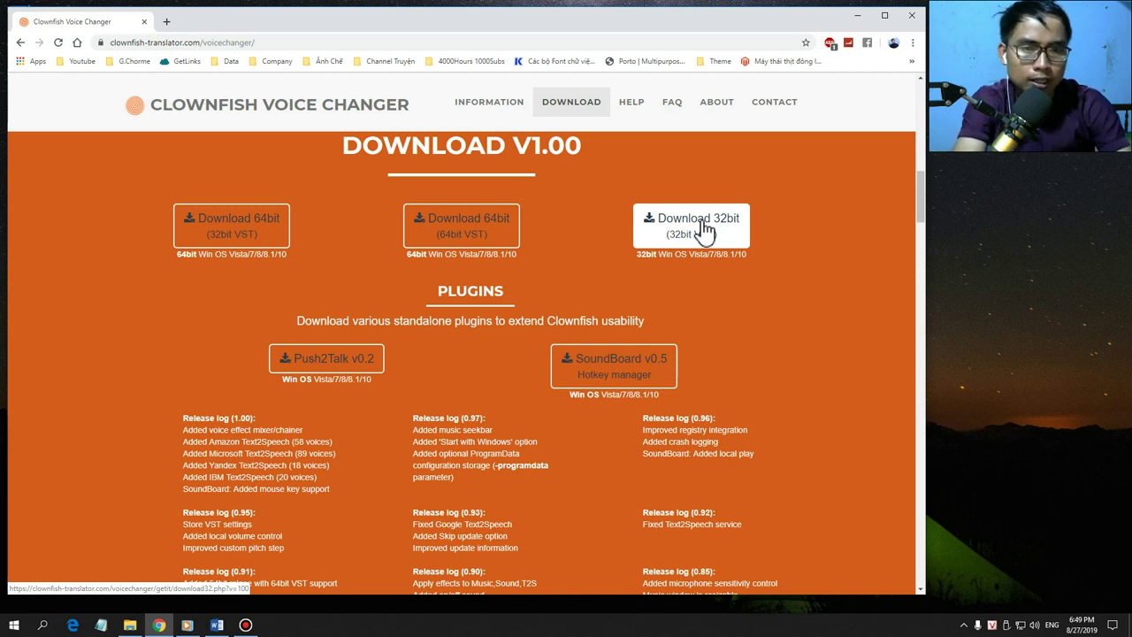
pyautogui.click(469, 223)
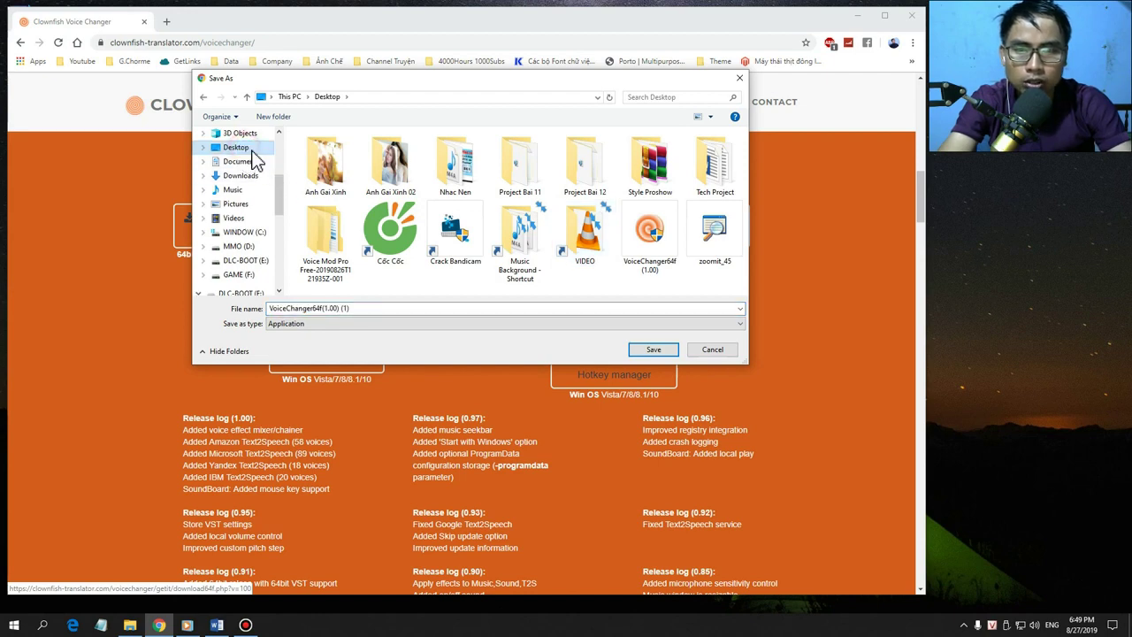
pyautogui.click(651, 350)
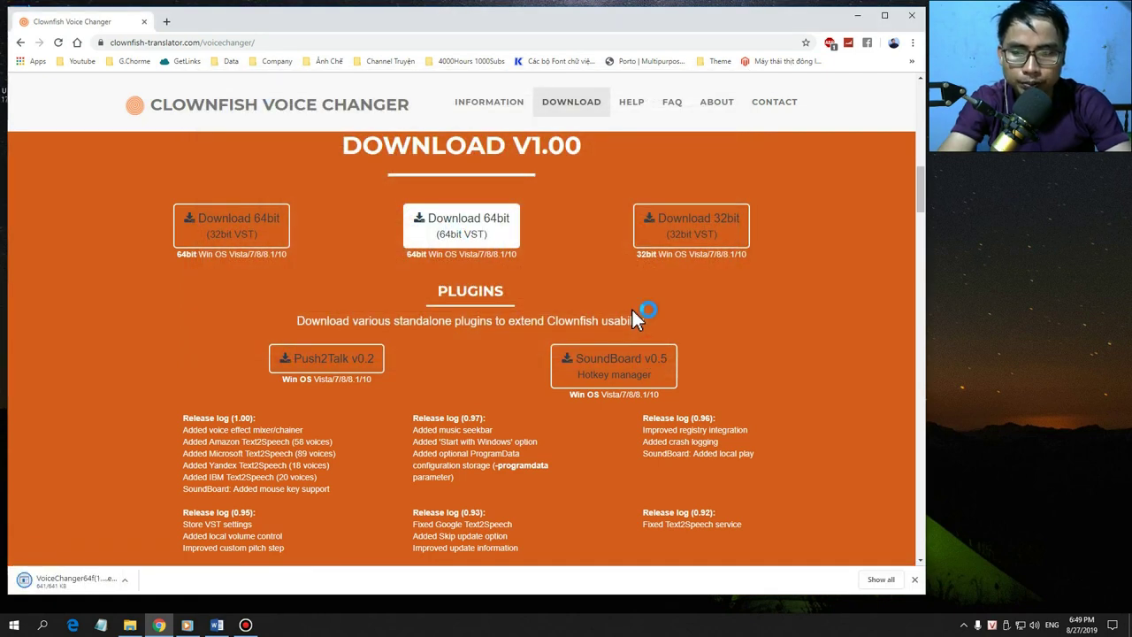
# - Delete the duplicate VoiceChanger installer from the desktop and move the remaining one directly beneath the Voice Mod Pro archive
pyautogui.click(858, 15)
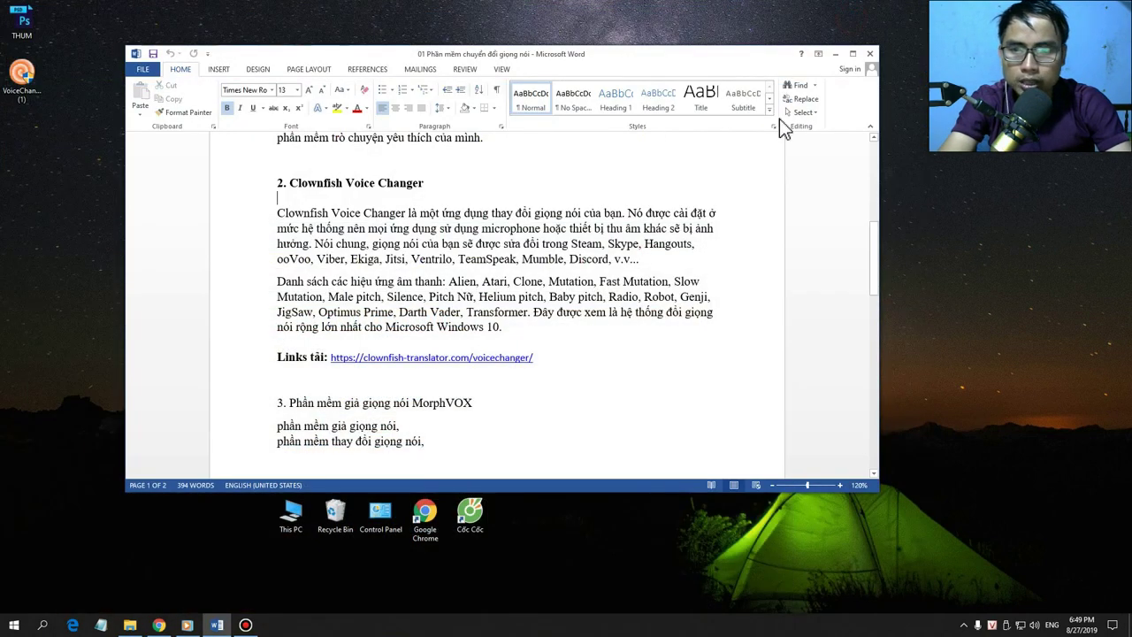
pyautogui.click(836, 55)
pyautogui.click(21, 77)
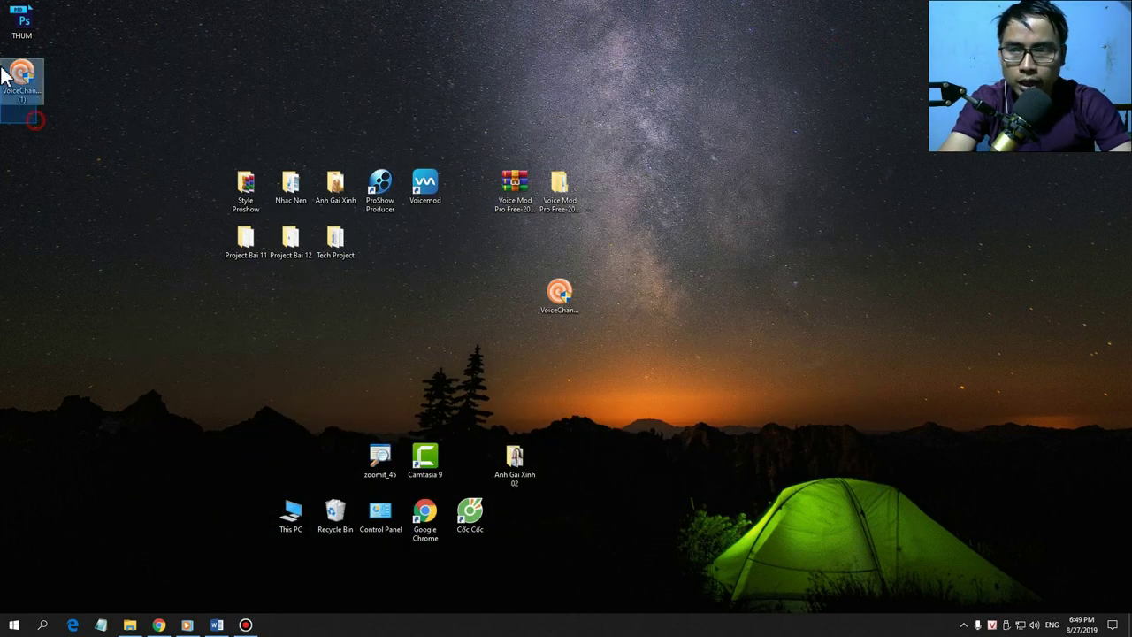
pyautogui.press('Delete')
pyautogui.moveTo(561, 310); pyautogui.dragTo(520, 248)
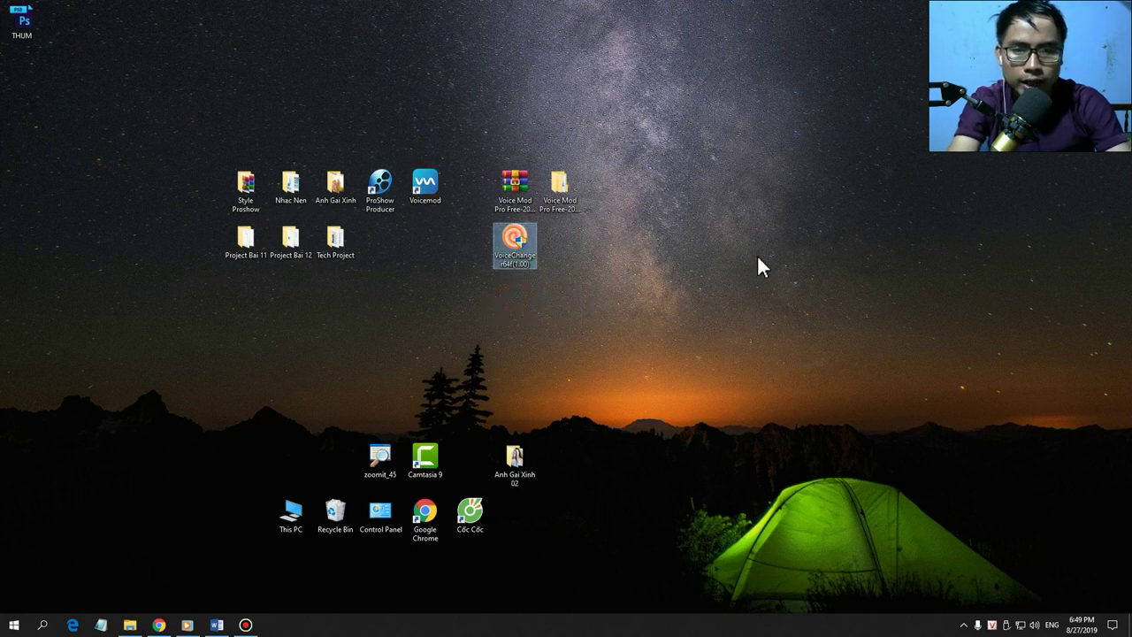
# - Run the VoiceChanger64f(1.00) installer as administrator and accept the default components, including the desktop and Start menu shortcuts
pyautogui.rightClick(514, 237)
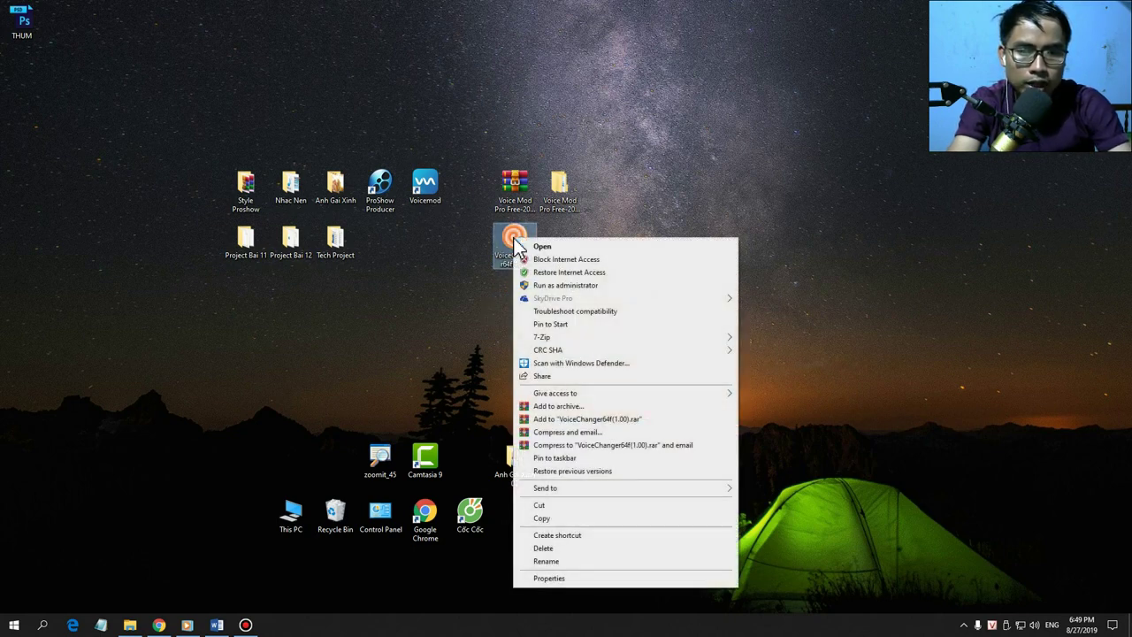
pyautogui.click(550, 284)
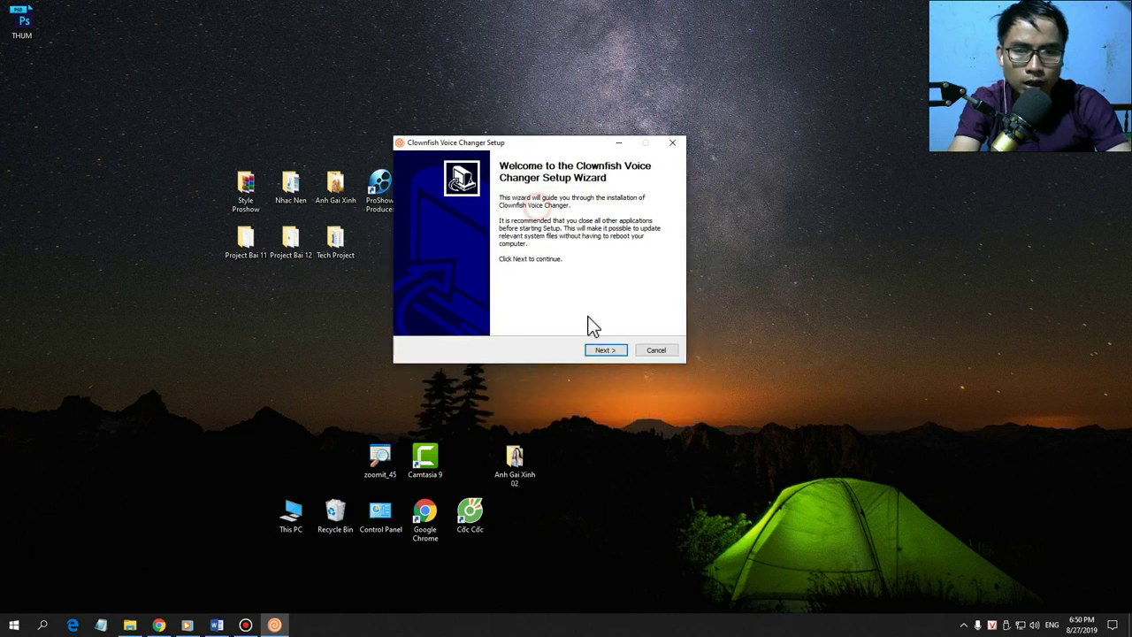
pyautogui.moveTo(527, 144); pyautogui.dragTo(508, 153)
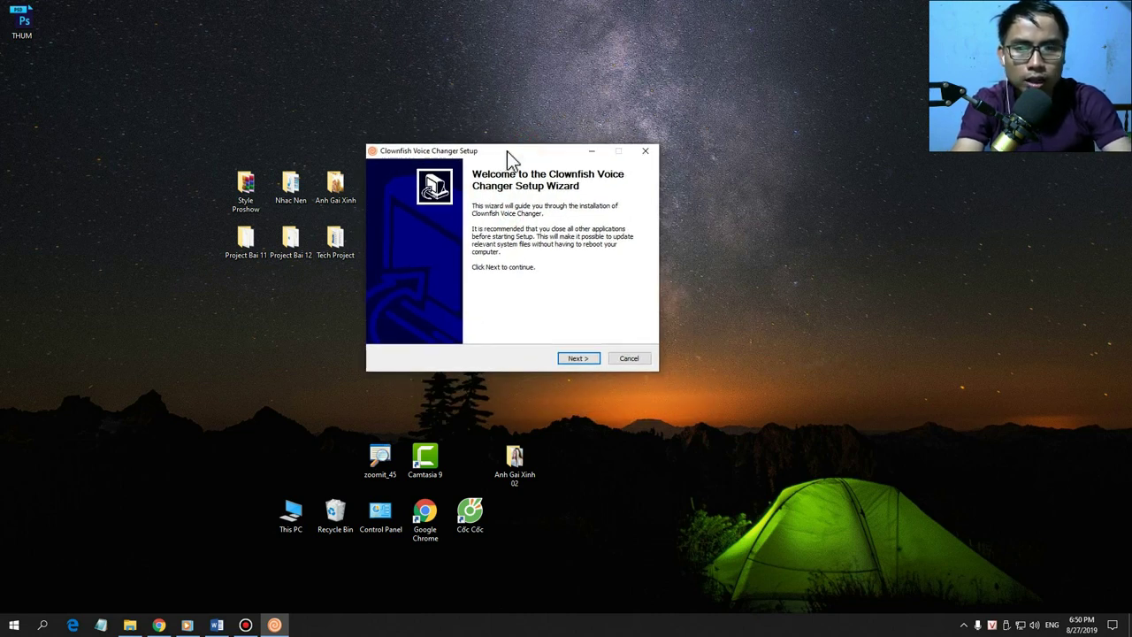
pyautogui.click(587, 359)
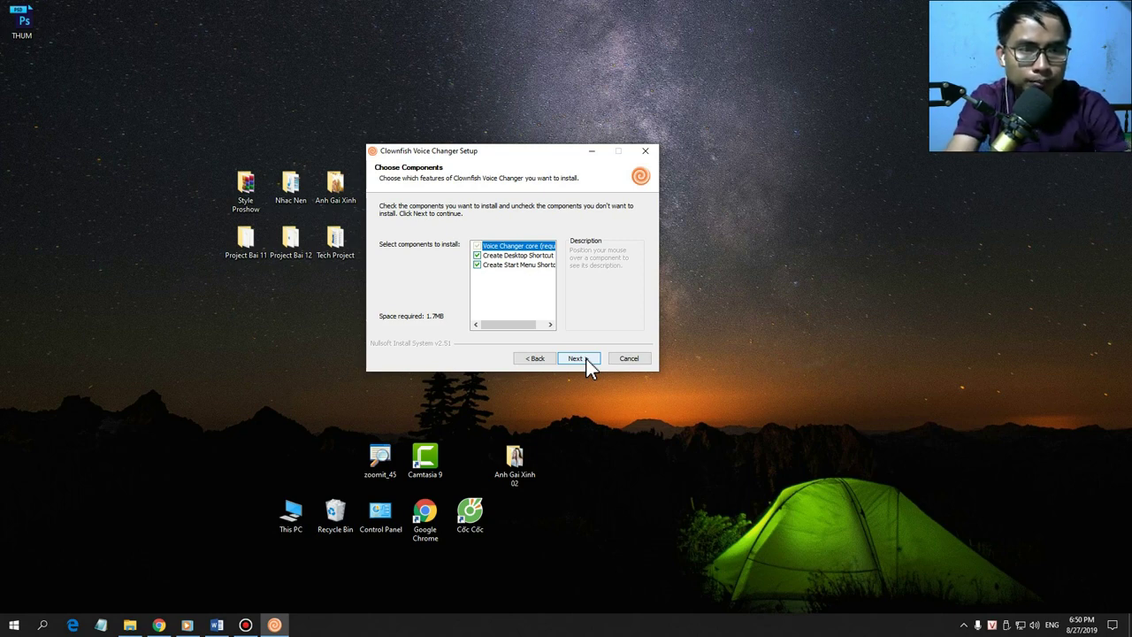
pyautogui.click(998, 325)
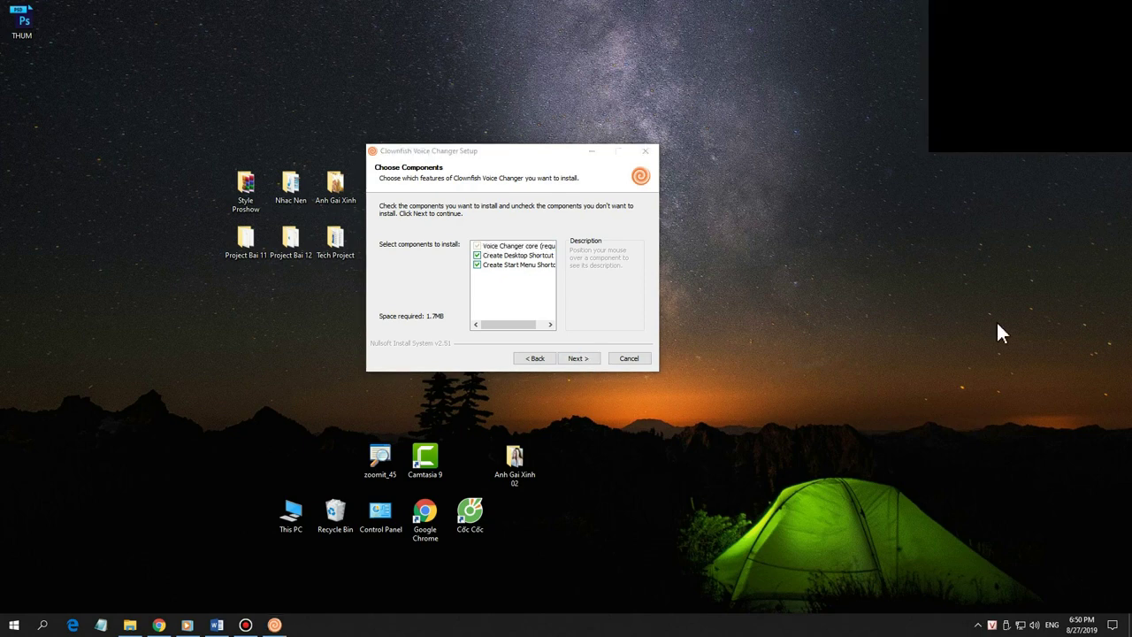
pyautogui.click(578, 359)
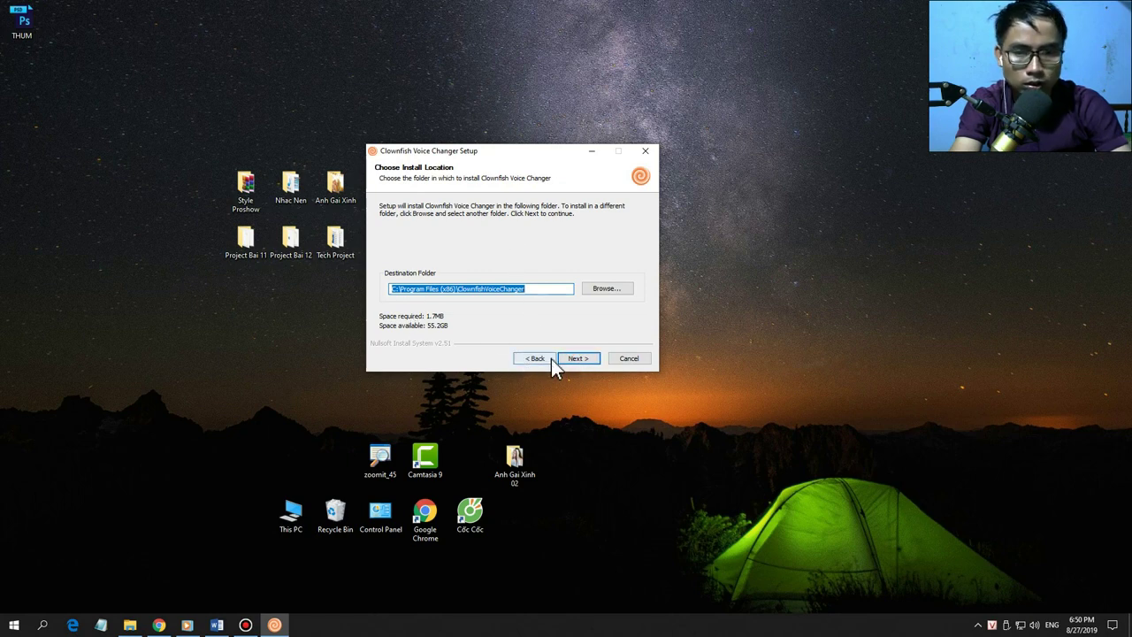
# - Install Clownfish Voice Changer in C:\Program Files (x86)\ClownfishVoiceChanger and finish the setup wizard
pyautogui.click(576, 360)
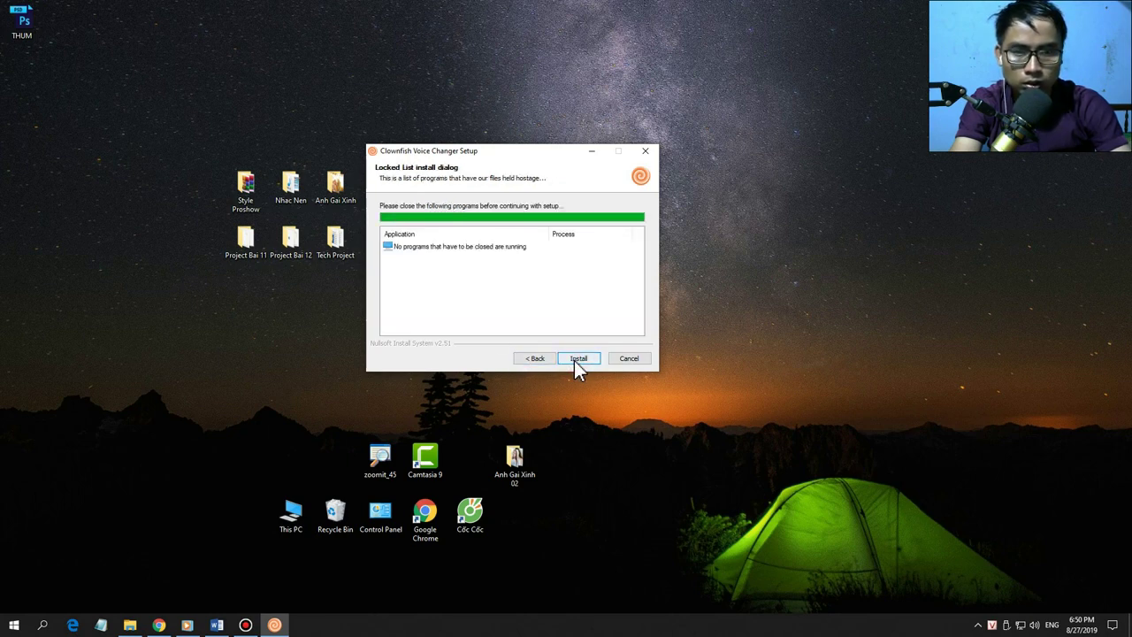
pyautogui.click(573, 359)
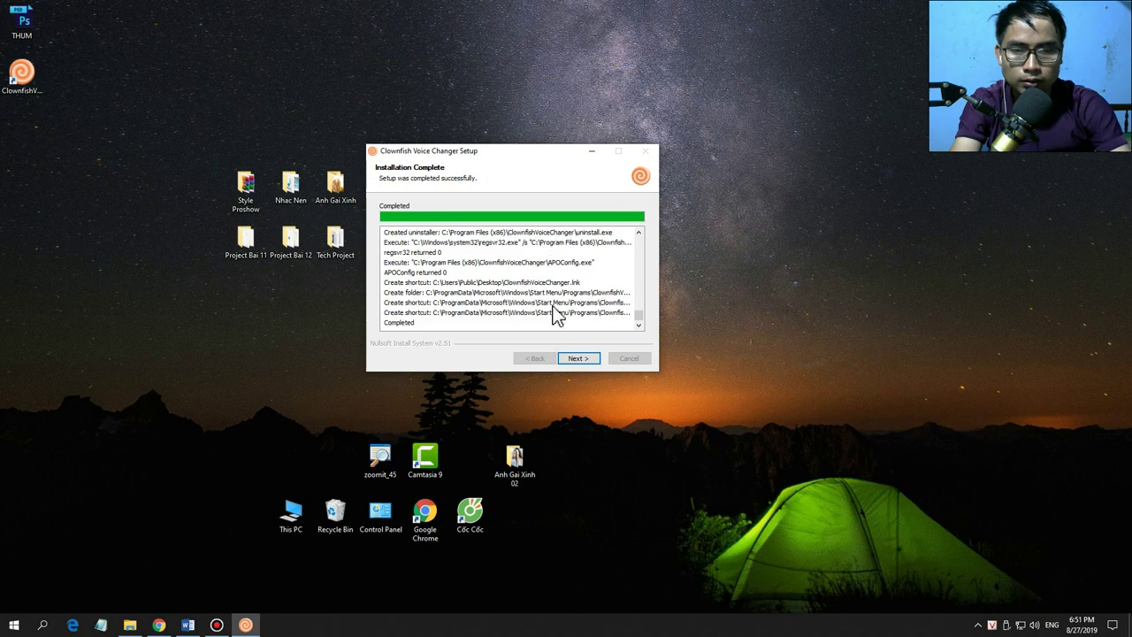
pyautogui.click(577, 359)
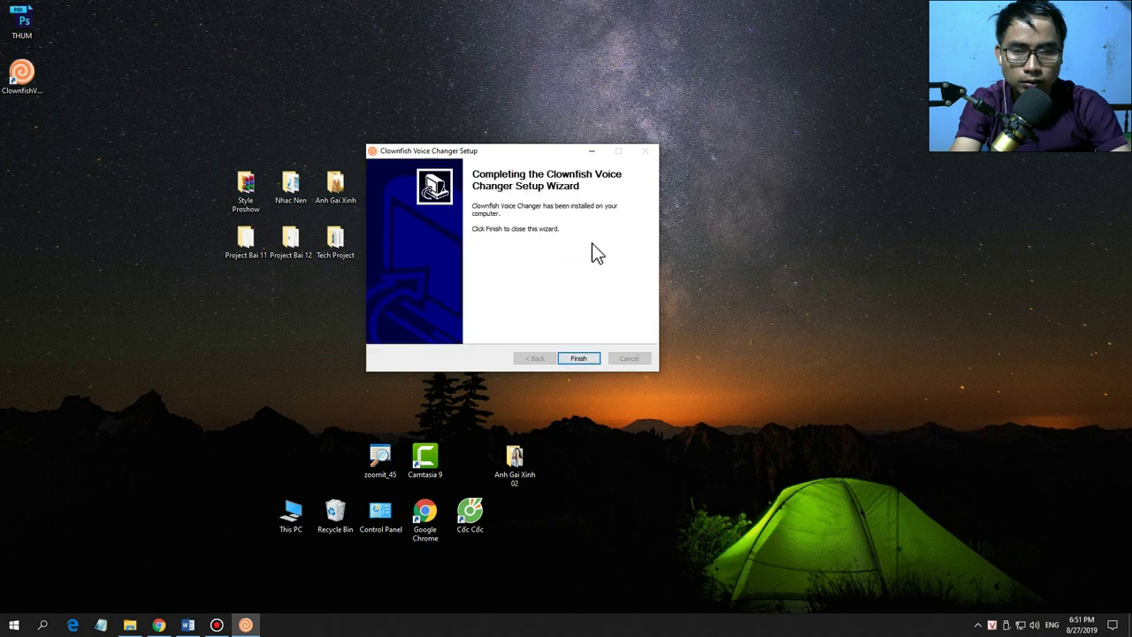
pyautogui.click(579, 358)
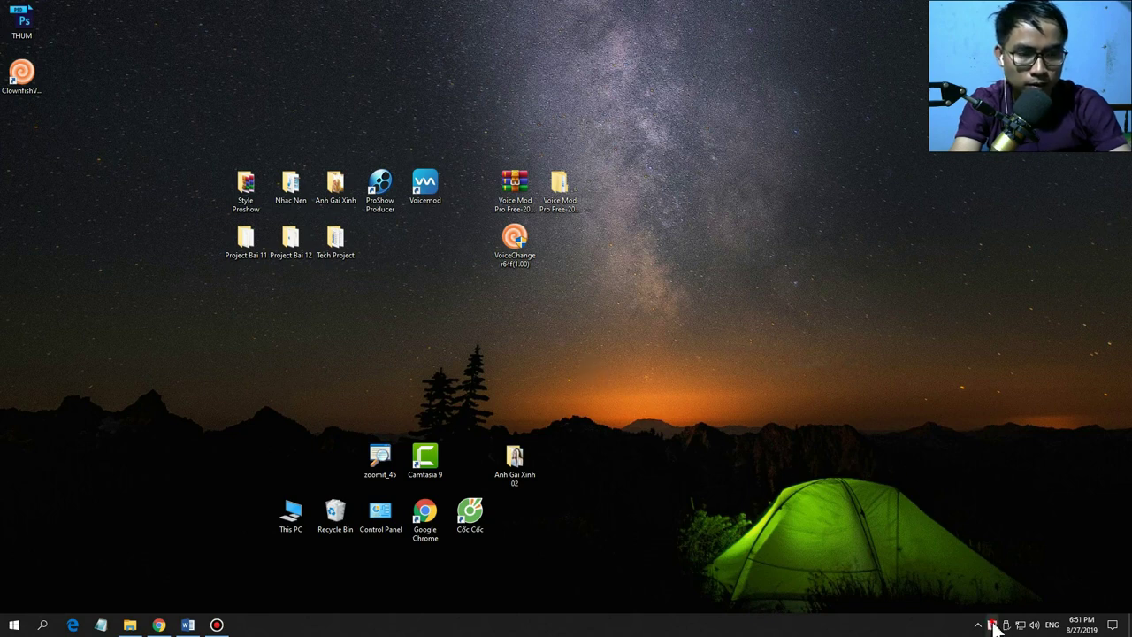
pyautogui.rightClick(658, 241)
pyautogui.click(671, 275)
pyautogui.rightClick(657, 242)
pyautogui.click(672, 276)
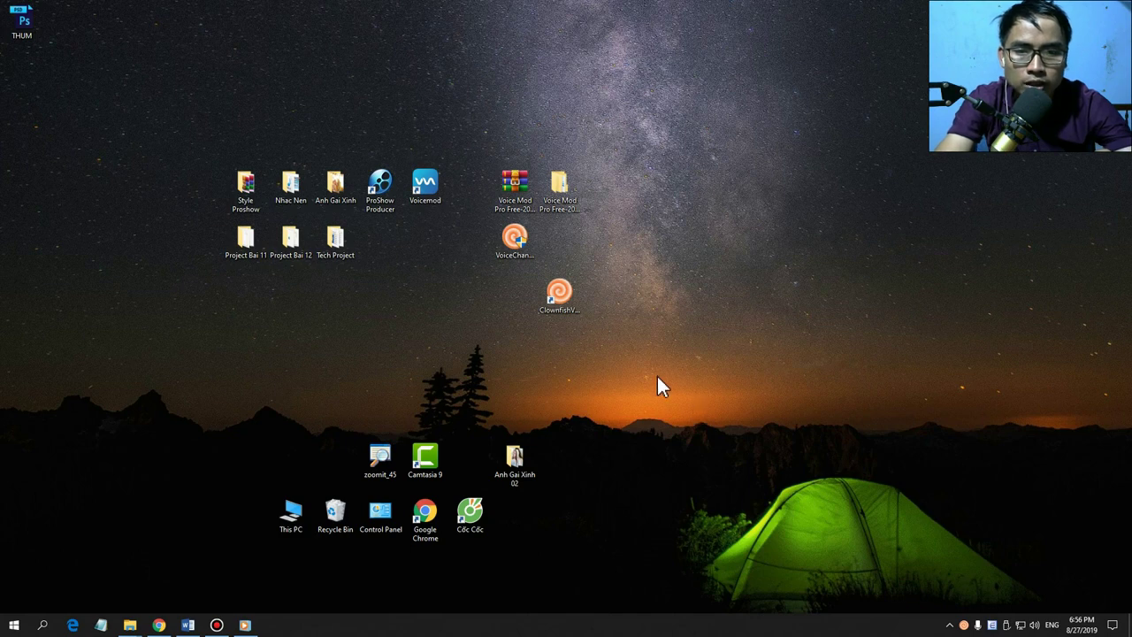
# - Move the ClownfishVoiceChanger shortcut to a free spot on the desktop, run it as administrator and dismiss its menu
pyautogui.moveTo(561, 302); pyautogui.dragTo(605, 303)
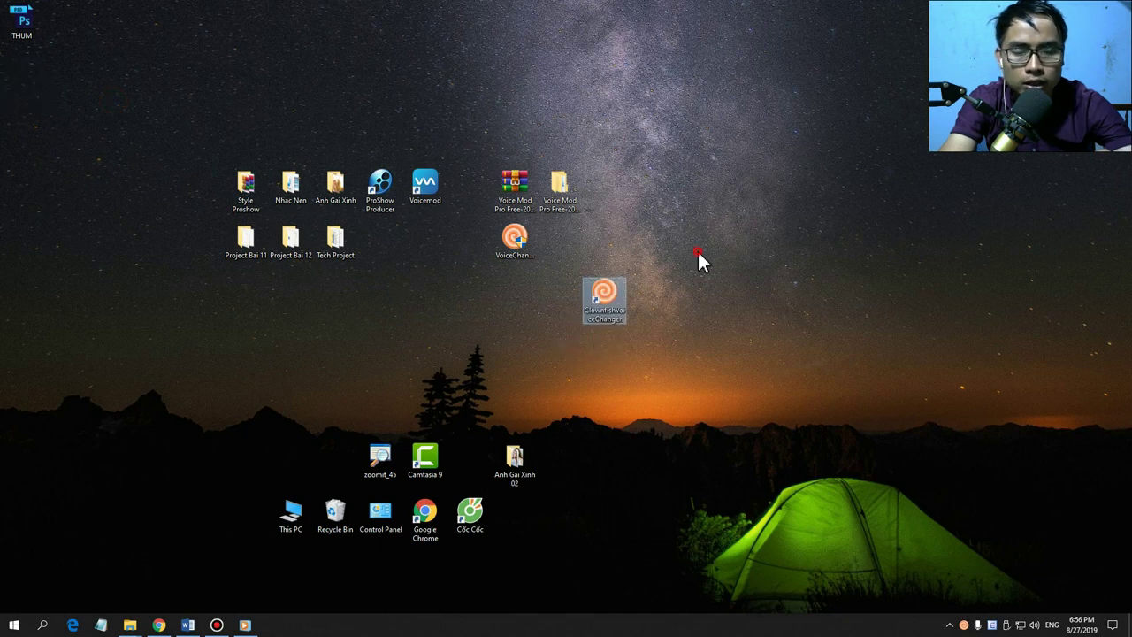
pyautogui.rightClick(605, 303)
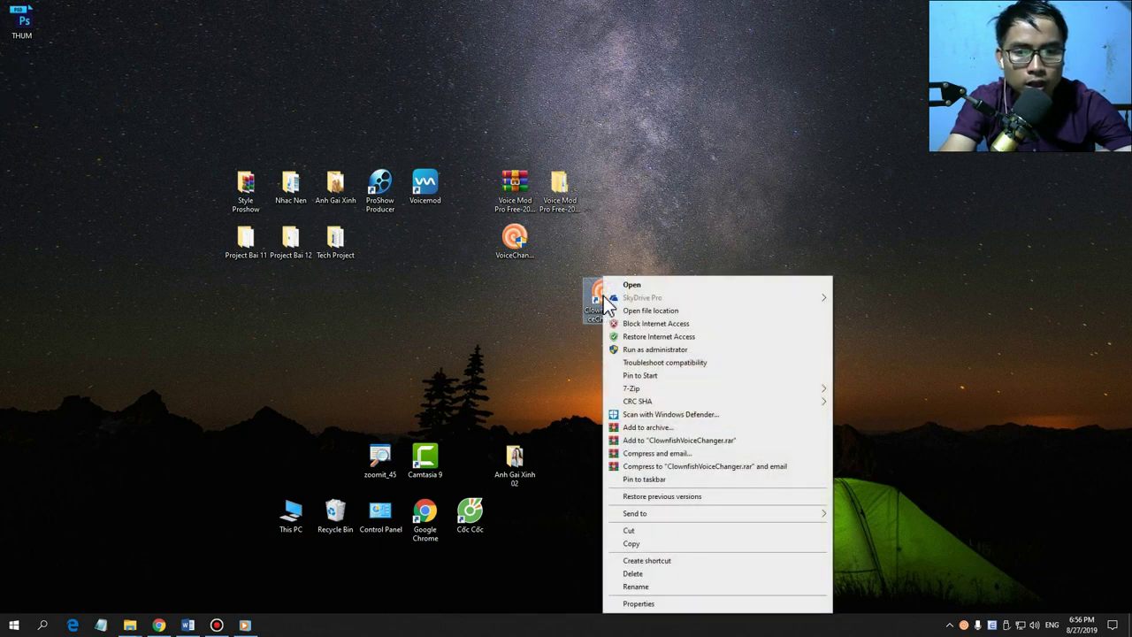
pyautogui.click(638, 348)
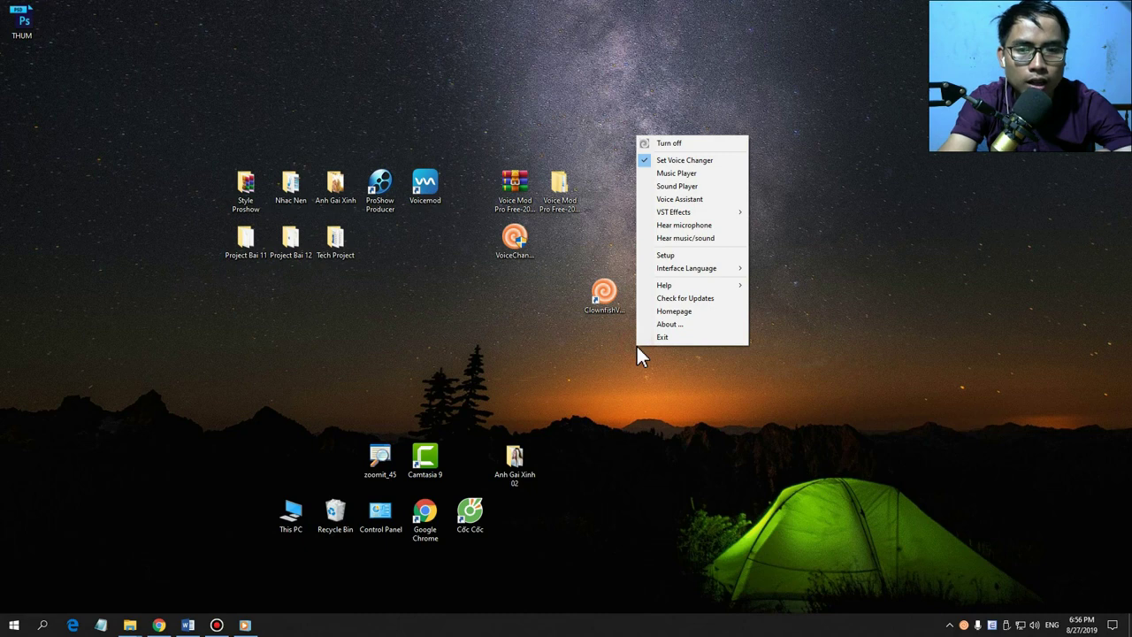
pyautogui.click(618, 409)
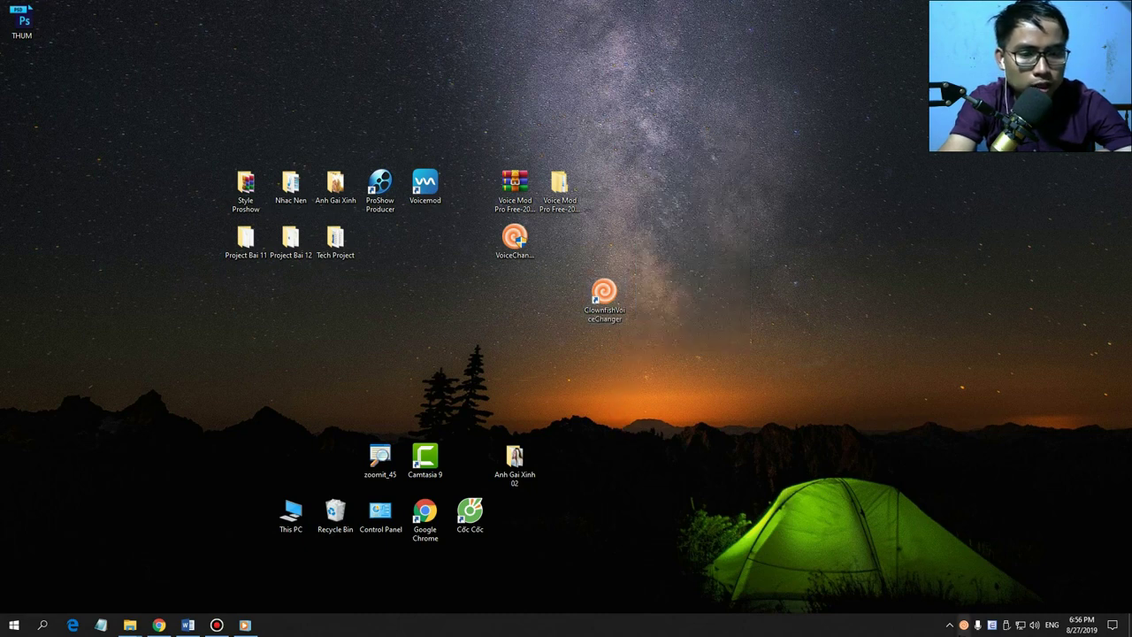
# - Open the Setup dialog of the running Clownfish Voice Changer and reposition it on the desktop
pyautogui.click(963, 623)
pyautogui.click(950, 625)
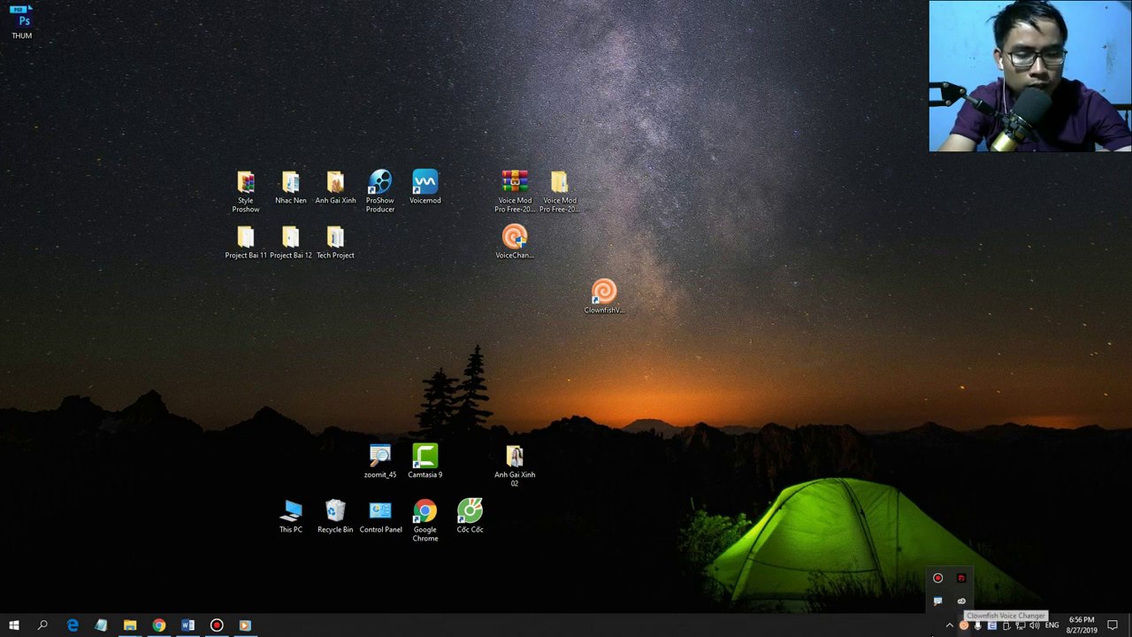
pyautogui.click(973, 624)
pyautogui.rightClick(965, 625)
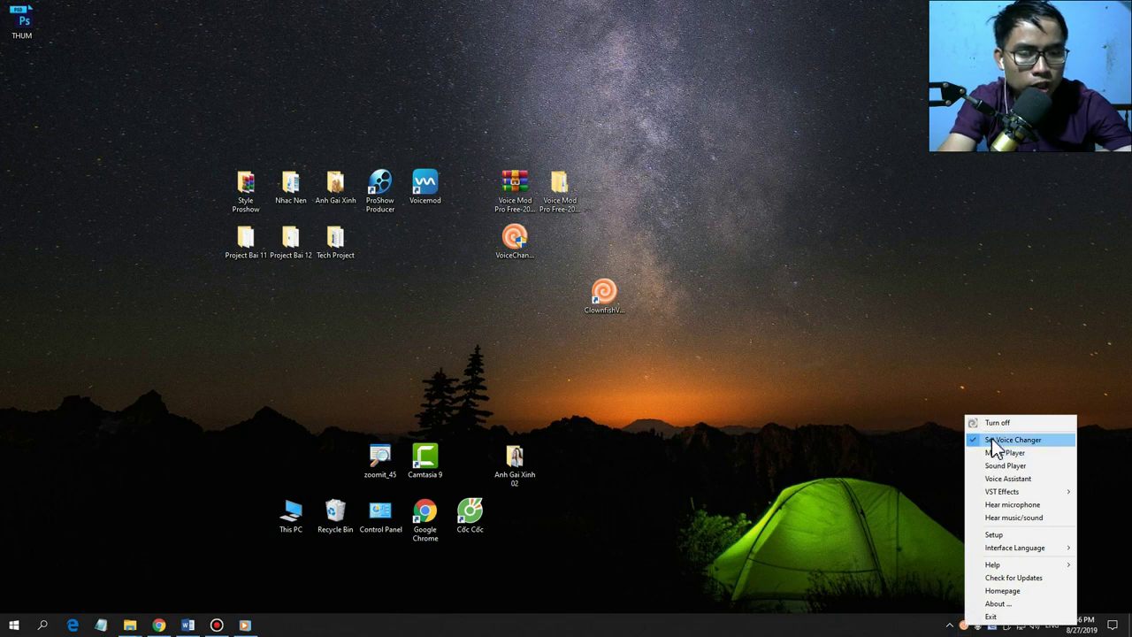
pyautogui.click(997, 535)
pyautogui.moveTo(314, 146); pyautogui.dragTo(666, 161)
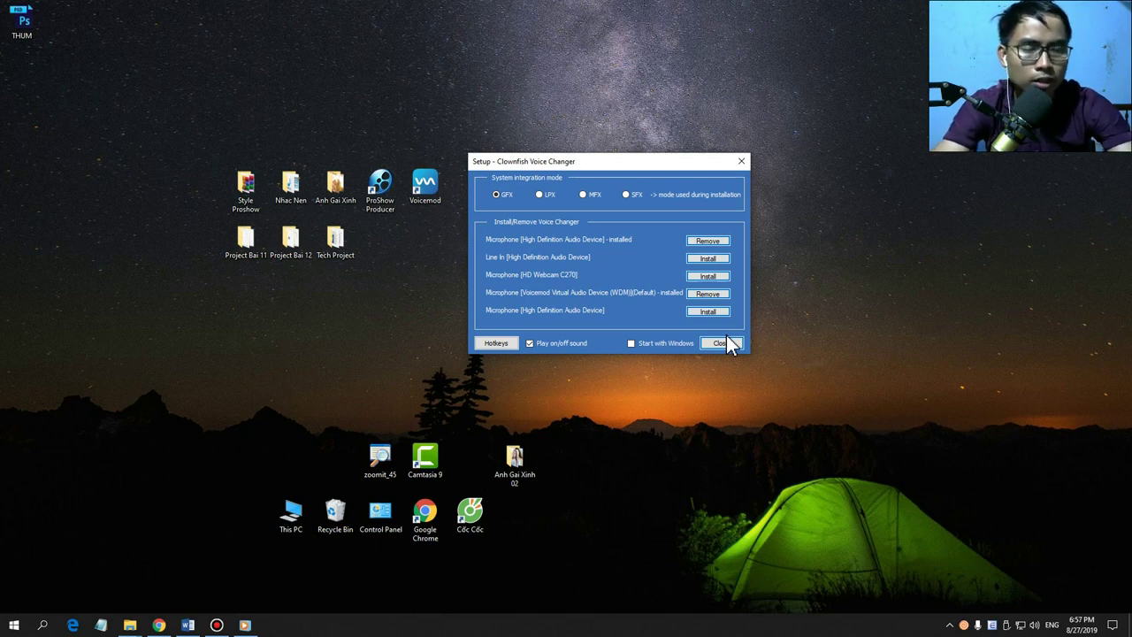
pyautogui.moveTo(660, 164); pyautogui.dragTo(665, 112)
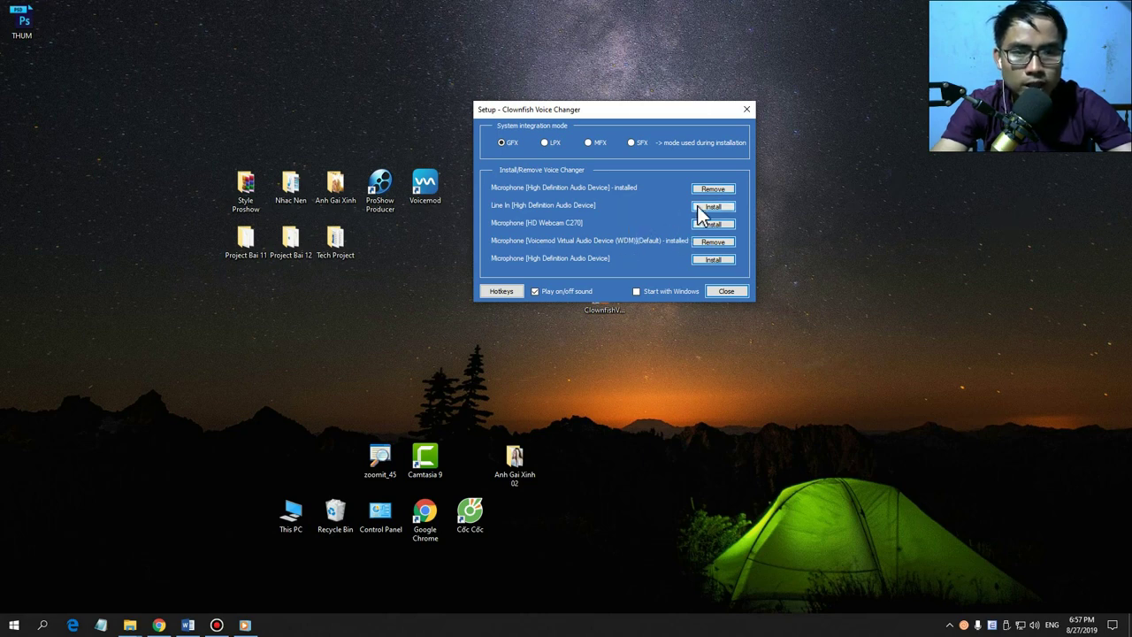
pyautogui.press('F10')
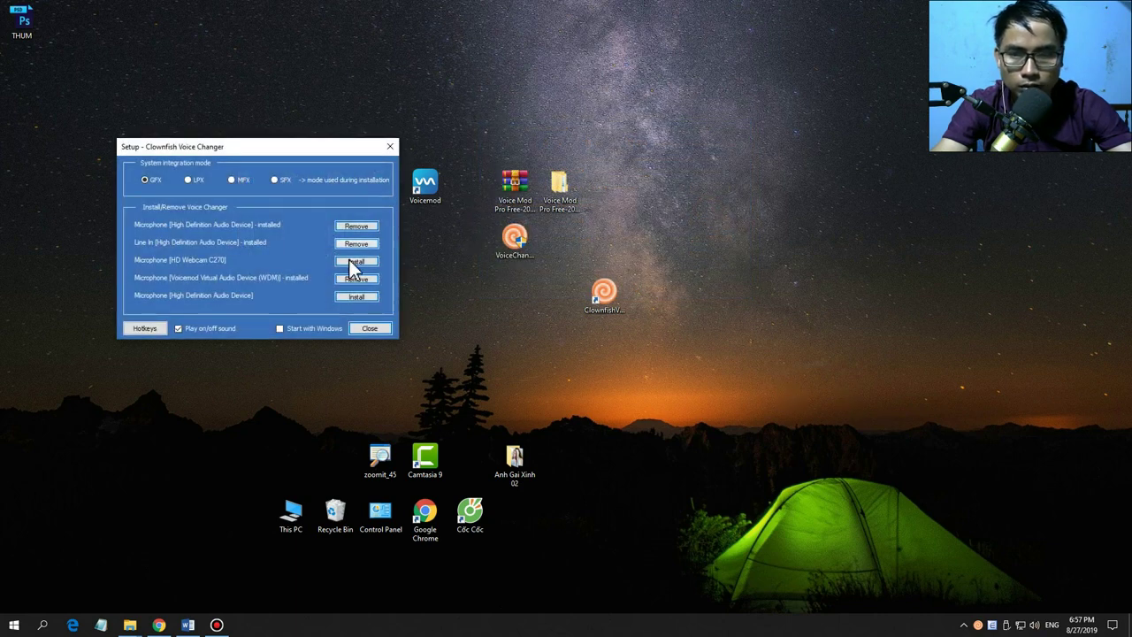
# - Install the voice changer on the HD Webcam C270 microphone and the remaining High Definition Audio Device microphone, and reposition the Setup dialog
pyautogui.click(356, 261)
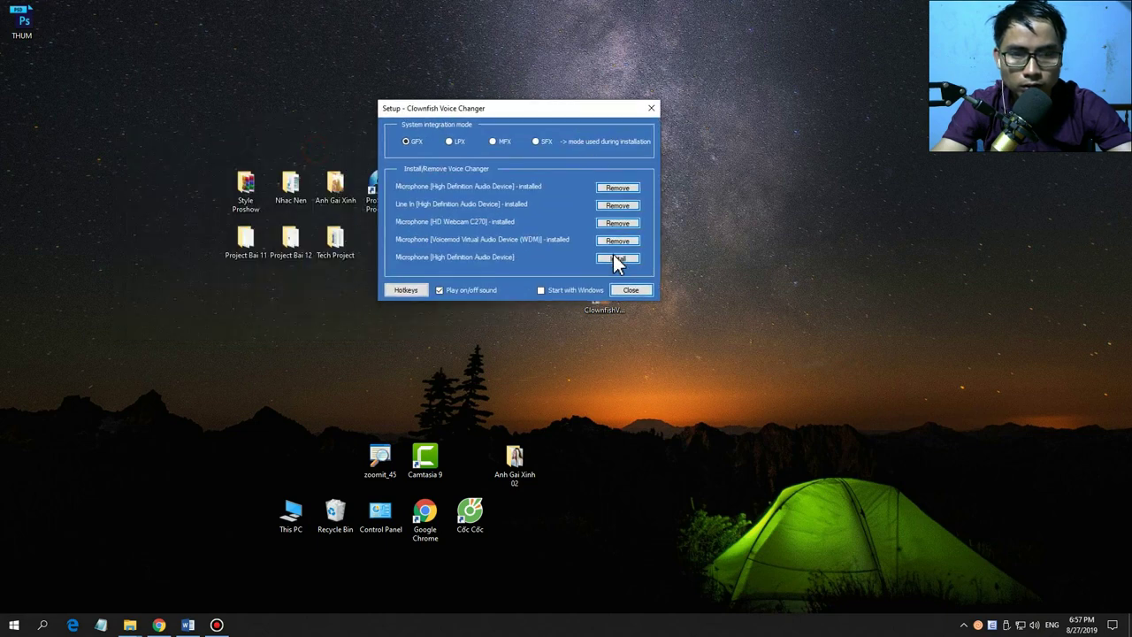
pyautogui.click(613, 255)
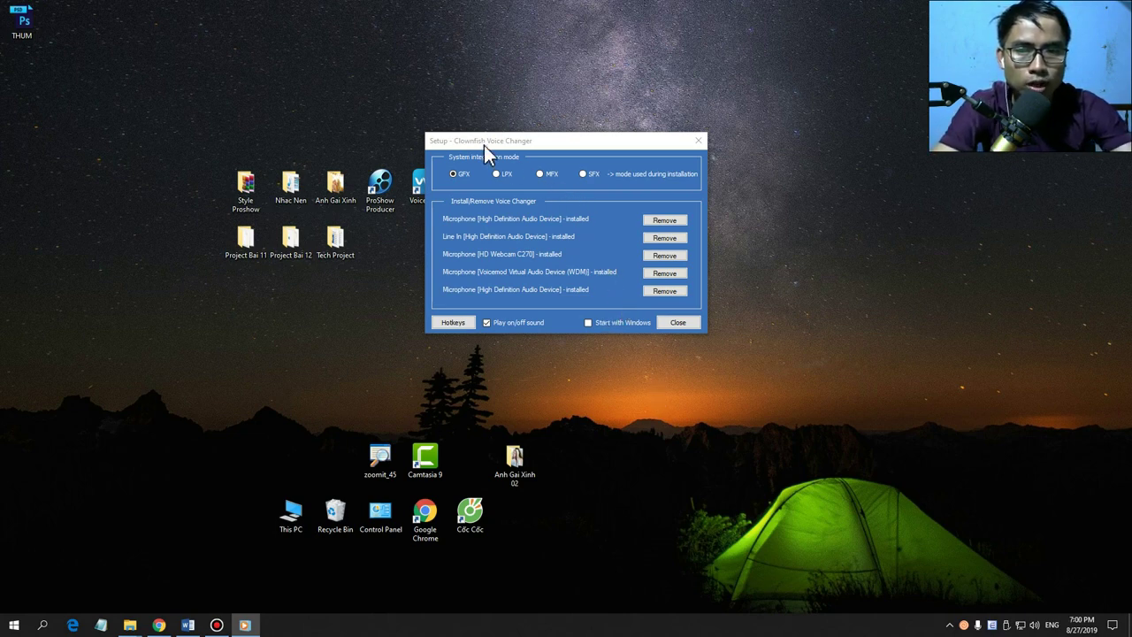
pyautogui.moveTo(575, 139); pyautogui.dragTo(619, 138)
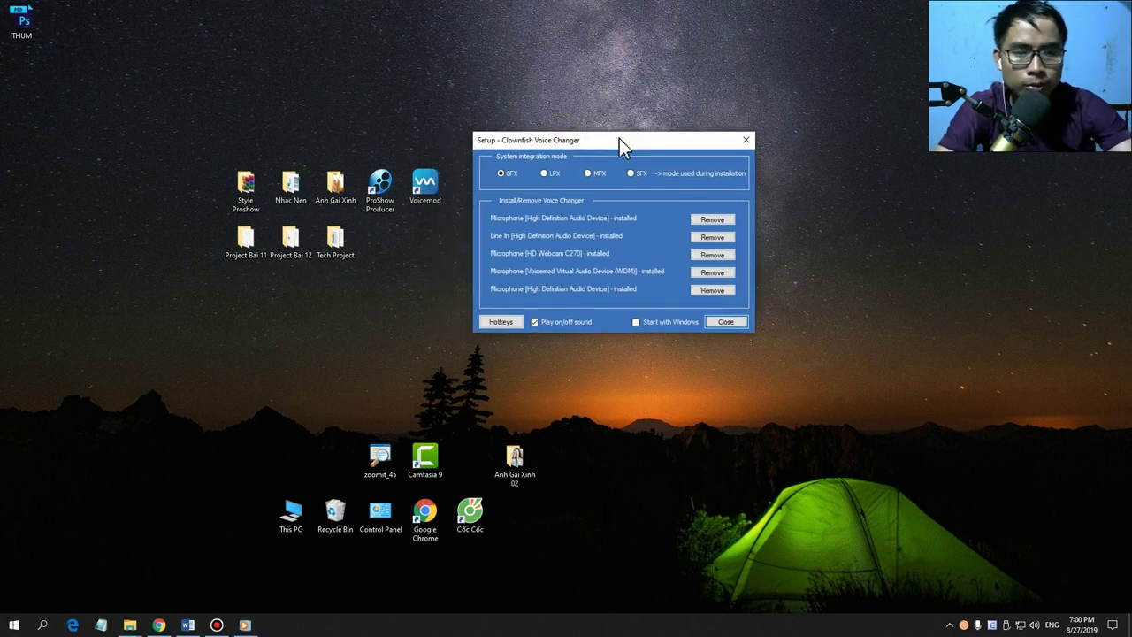
# - Bring up the videoplayback_131 media player with the browser minimized, and move the player closer to the desktop's edge
pyautogui.click(245, 625)
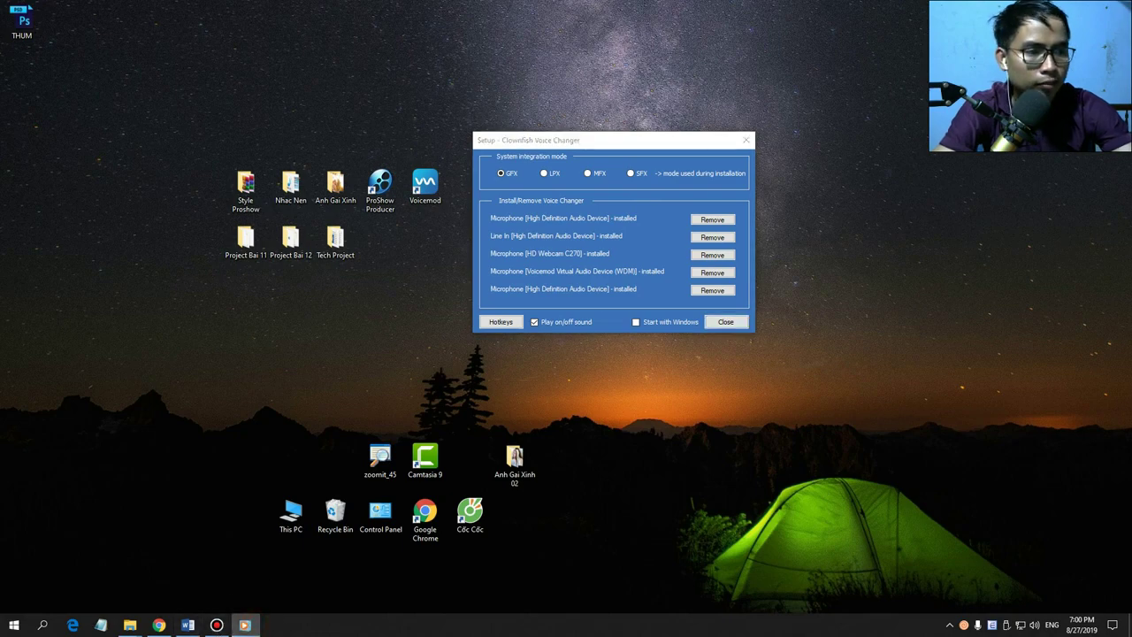
pyautogui.click(158, 624)
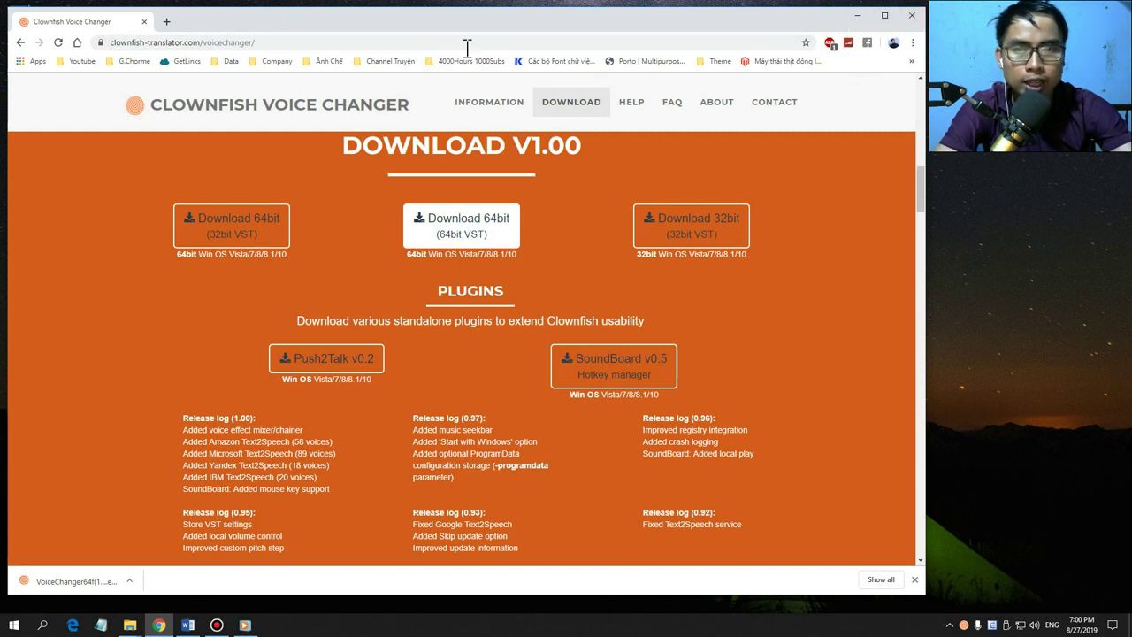
pyautogui.click(856, 18)
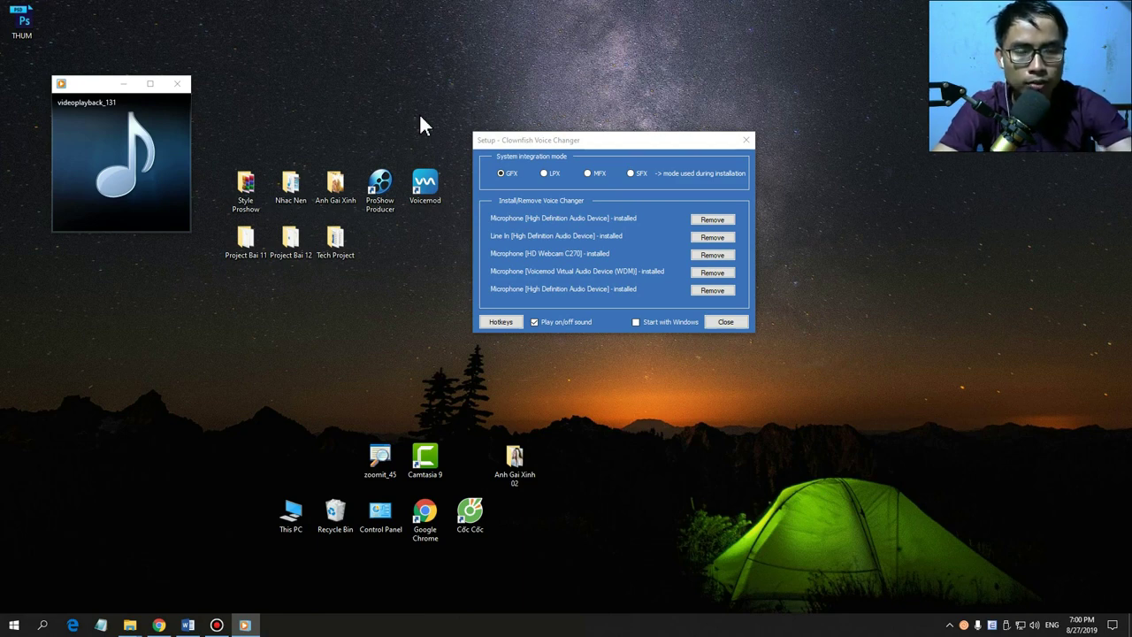
pyautogui.moveTo(70, 82); pyautogui.dragTo(53, 84)
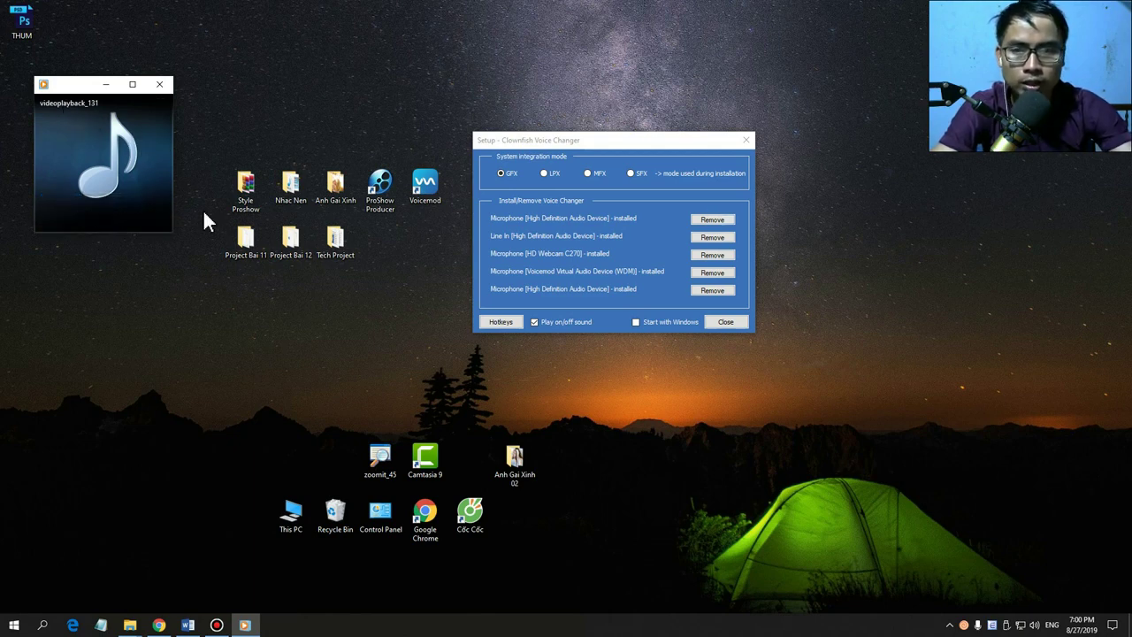
# - Open a bookmark from the Youtube folder in a new Google Chrome tab and return to the desktop
pyautogui.click(158, 625)
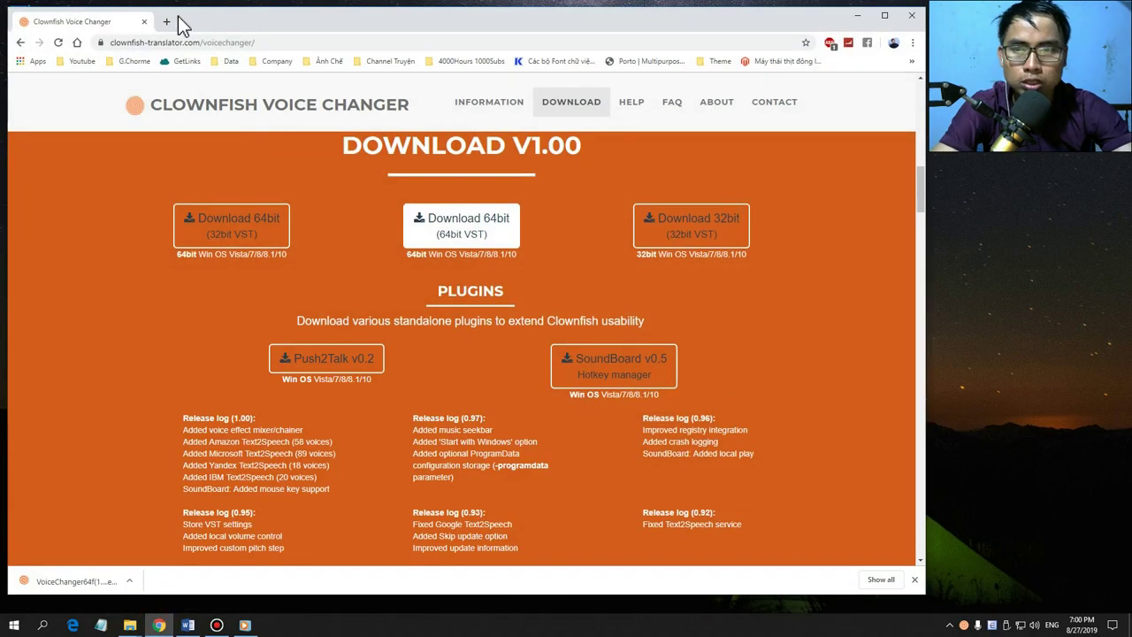
pyautogui.click(165, 20)
pyautogui.click(82, 61)
pyautogui.click(86, 95)
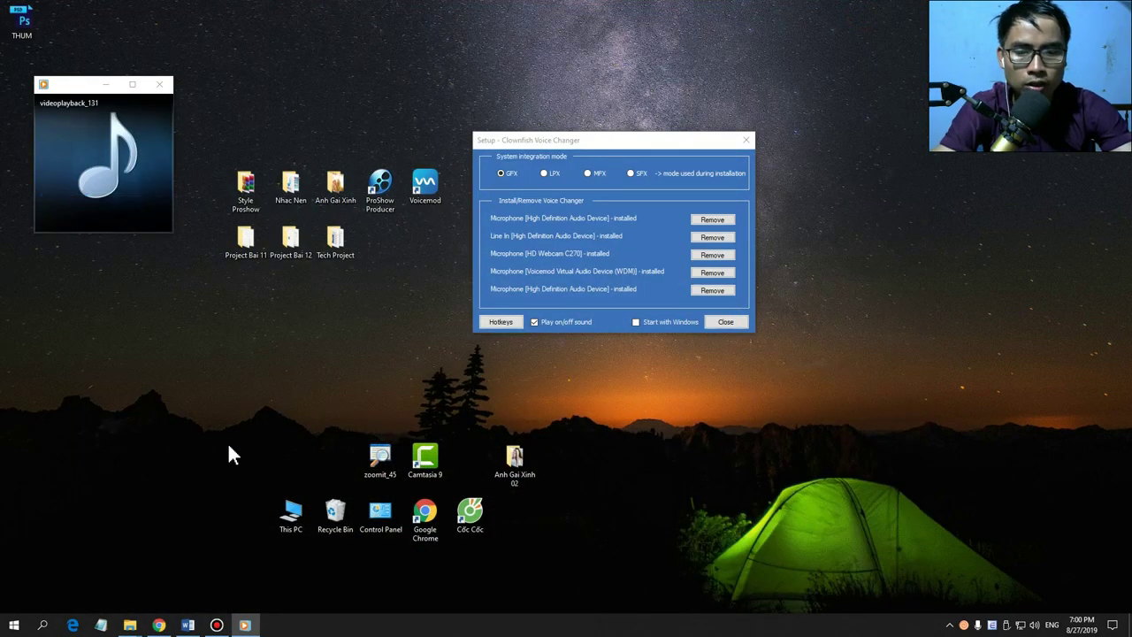
pyautogui.click(160, 626)
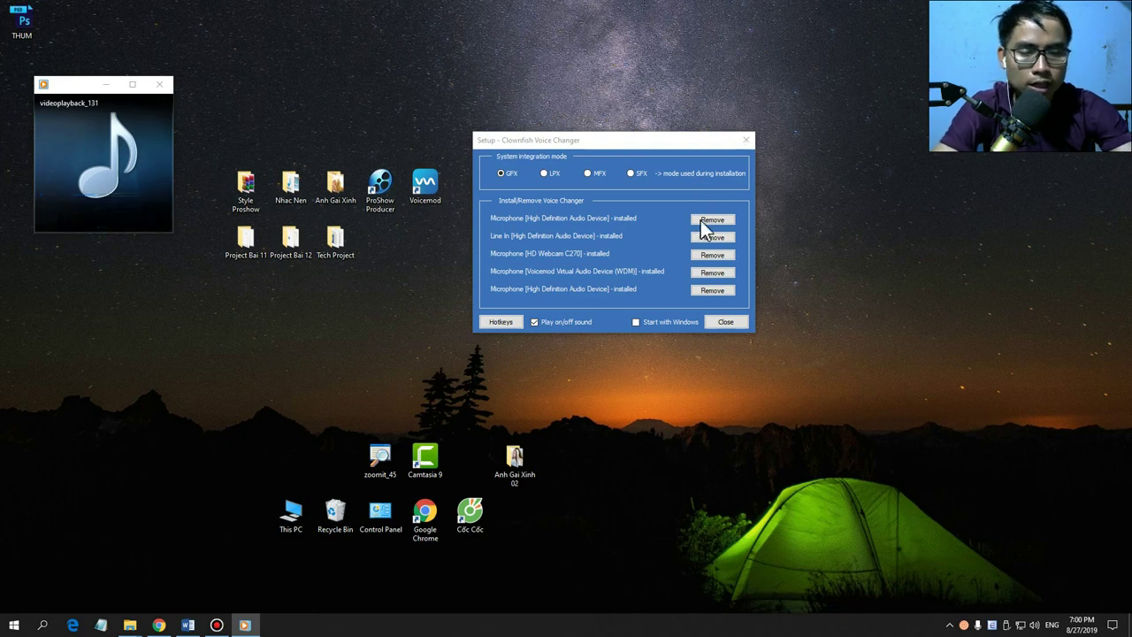
# - Close the Setup dialog, open Clownfish's Set Voice Changer window and move it clear of the media player
pyautogui.click(729, 323)
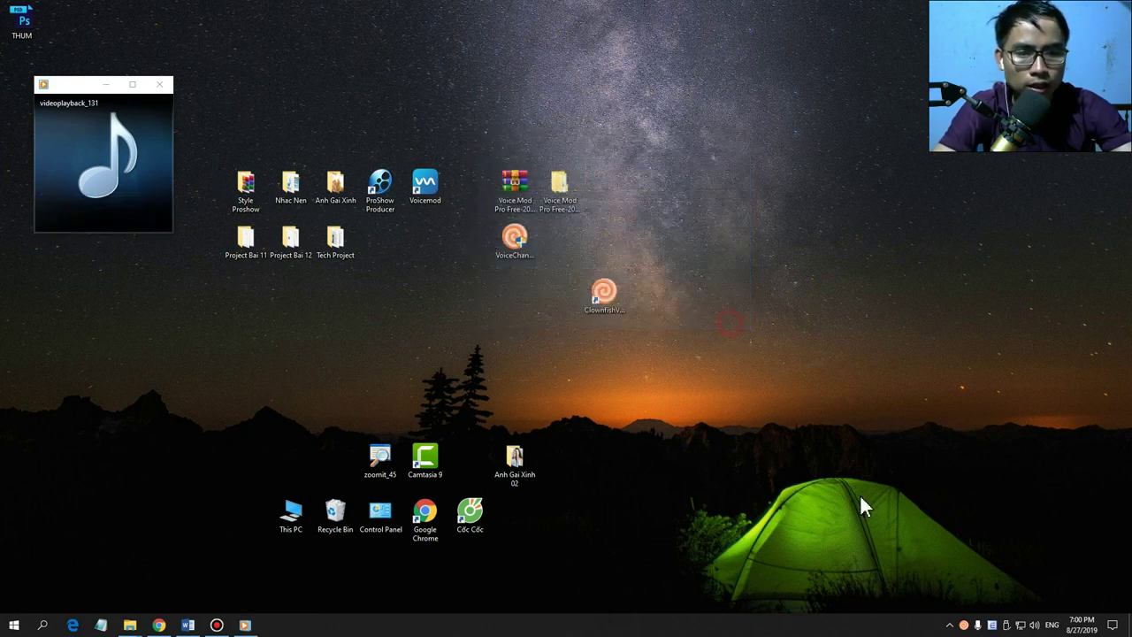
pyautogui.rightClick(964, 625)
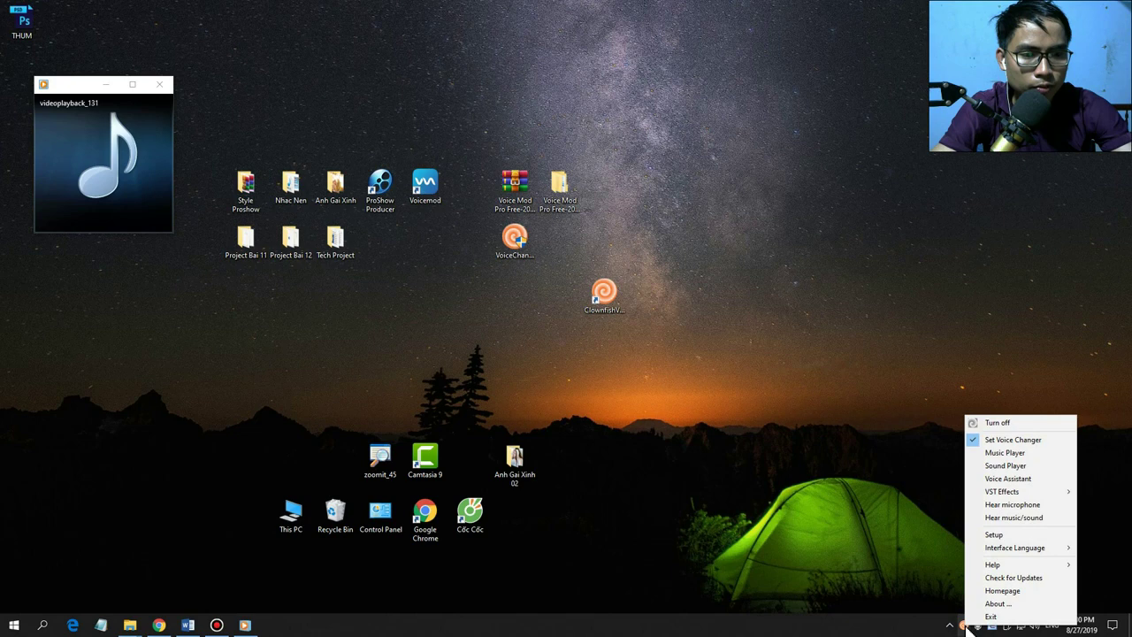
pyautogui.click(1002, 442)
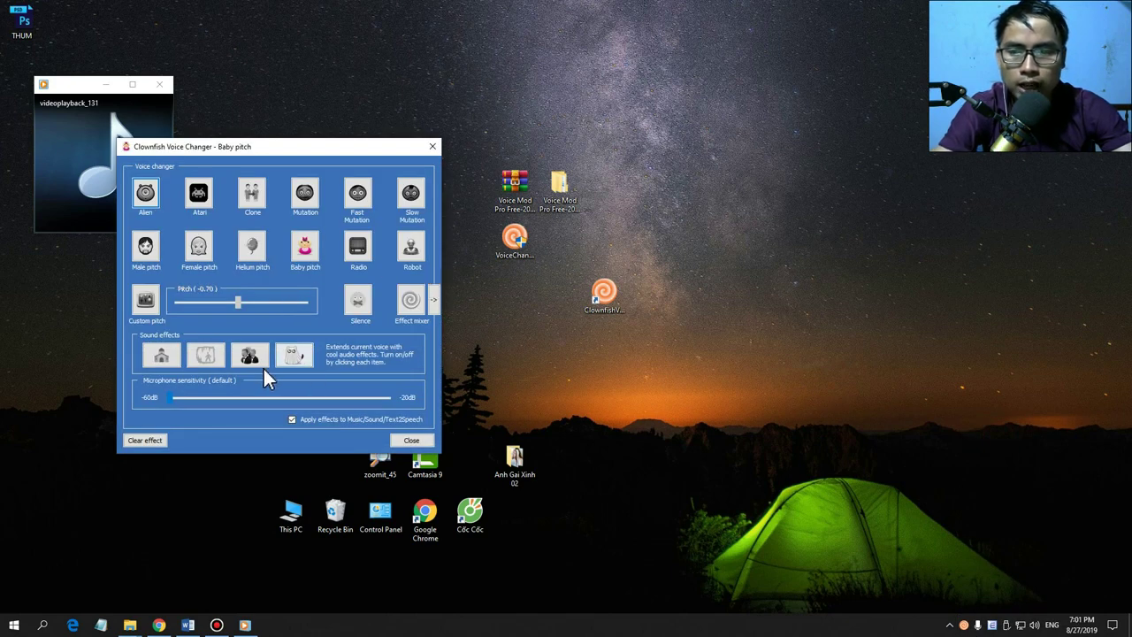
pyautogui.click(318, 144)
pyautogui.moveTo(471, 117); pyautogui.dragTo(506, 81)
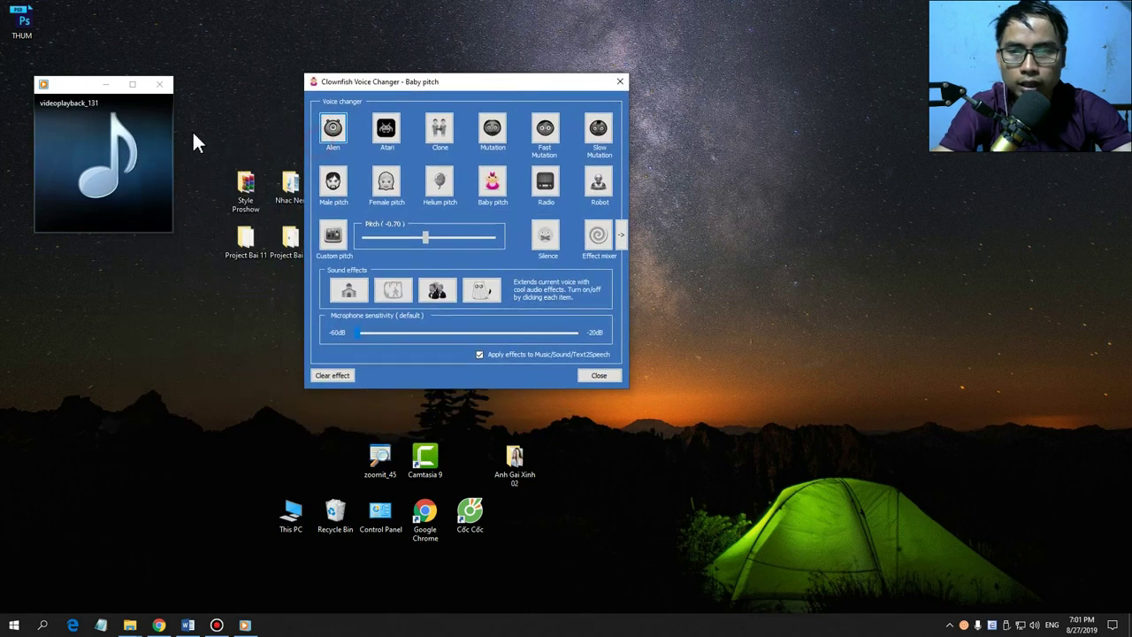
# - Place the media player beside the voice changer window, choose the Baby pitch voice and reposition the voice changer window
pyautogui.moveTo(86, 90); pyautogui.dragTo(855, 240)
pyautogui.click(804, 381)
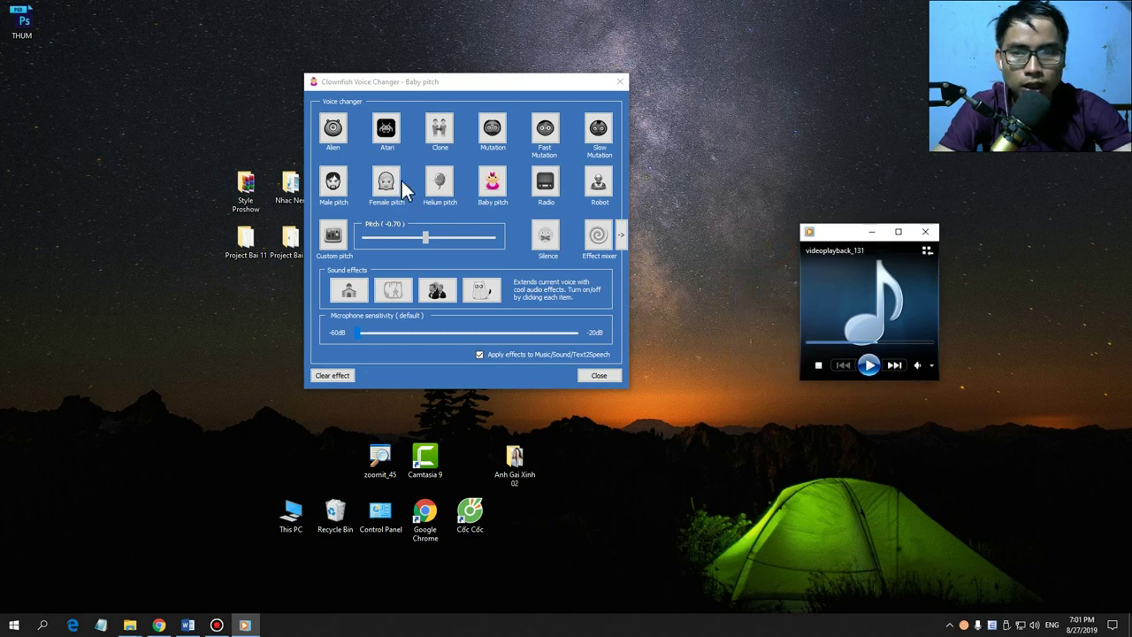
pyautogui.click(494, 200)
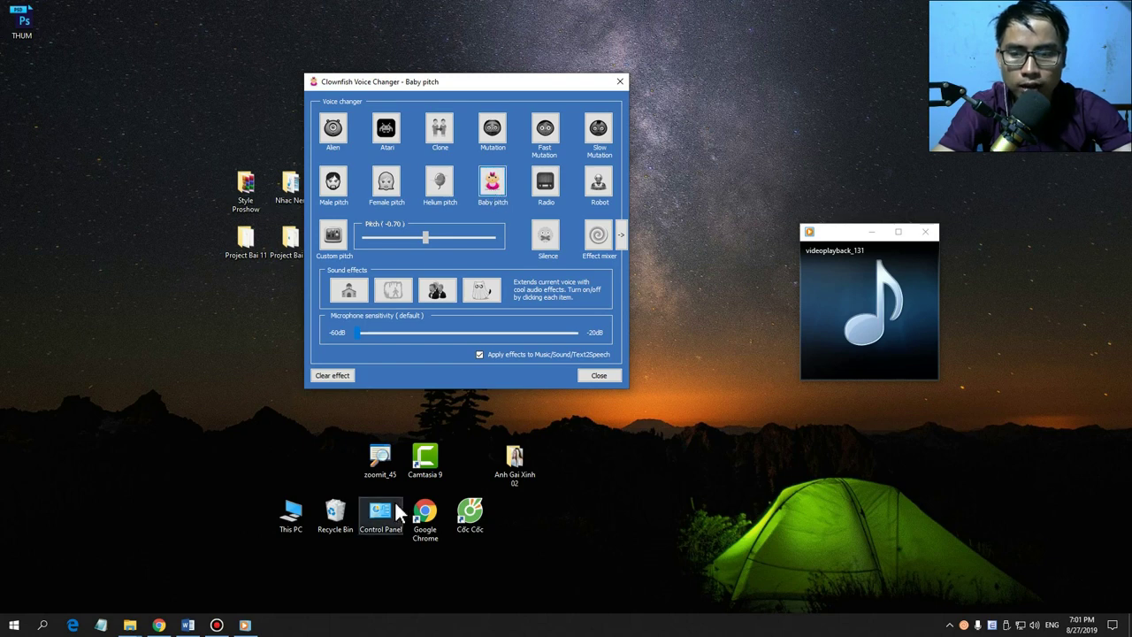
pyautogui.moveTo(460, 82); pyautogui.dragTo(386, 41)
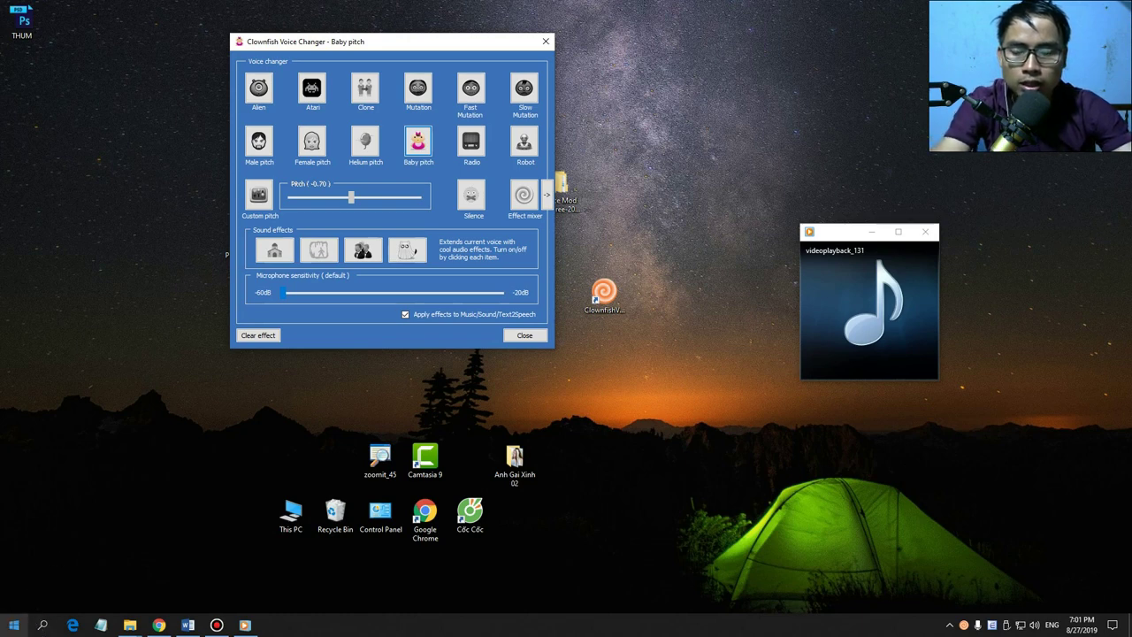
pyautogui.click(41, 626)
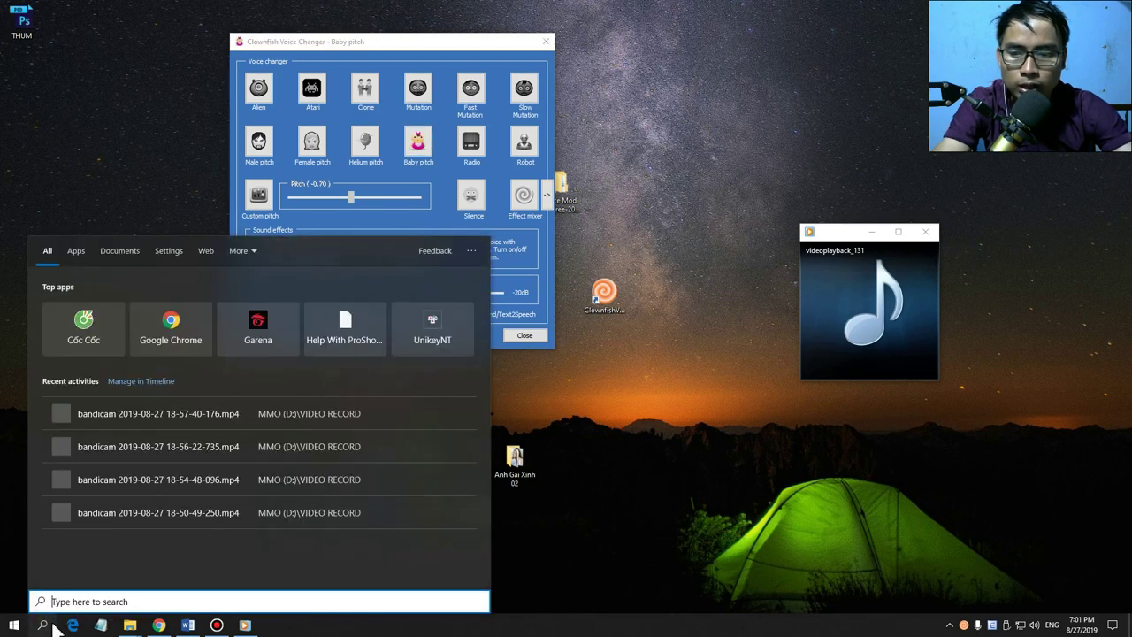
pyautogui.click(7, 421)
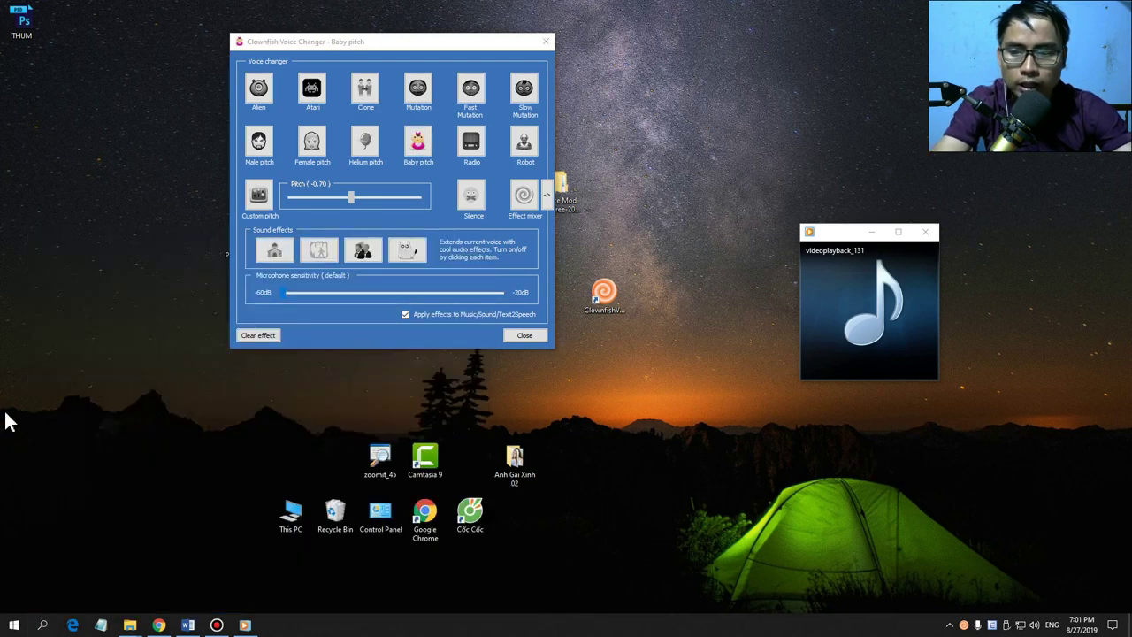
pyautogui.click(126, 454)
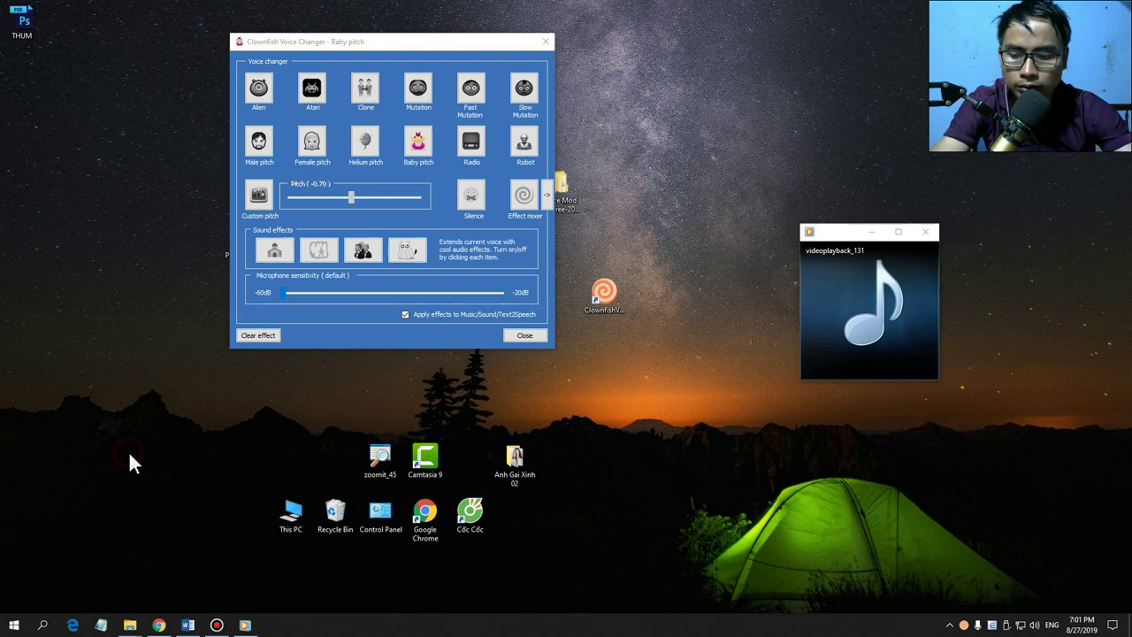
# - Search Windows for Control Panel, open it and maximize its window
pyautogui.press('super+s')
pyautogui.click(110, 602)
pyautogui.write('contr')
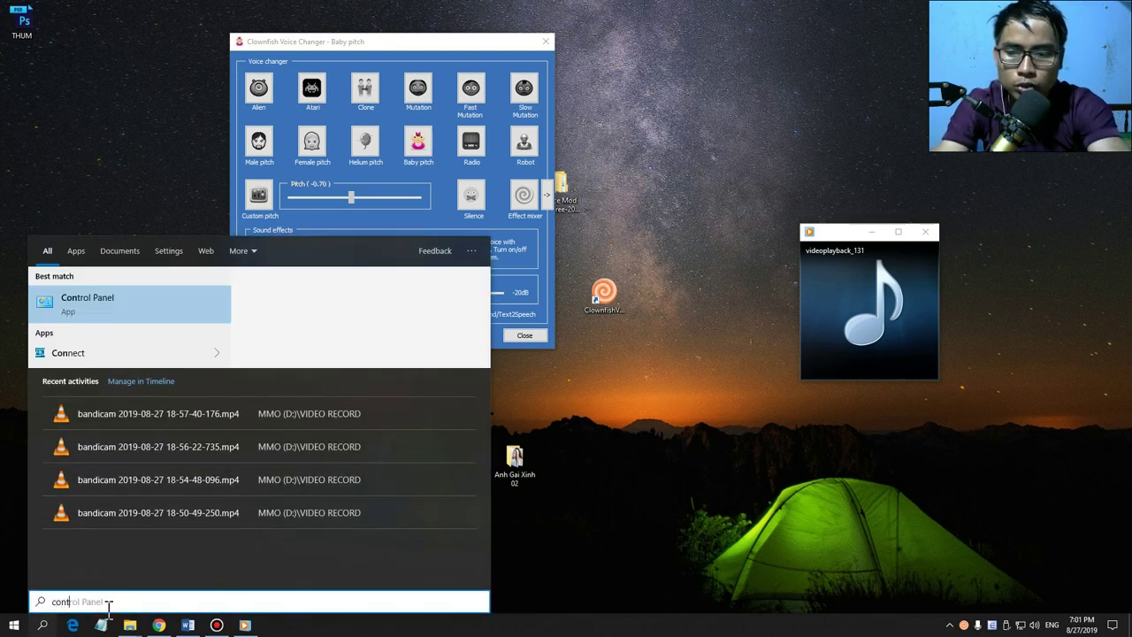
pyautogui.click(108, 301)
pyautogui.moveTo(486, 11); pyautogui.dragTo(457, 40)
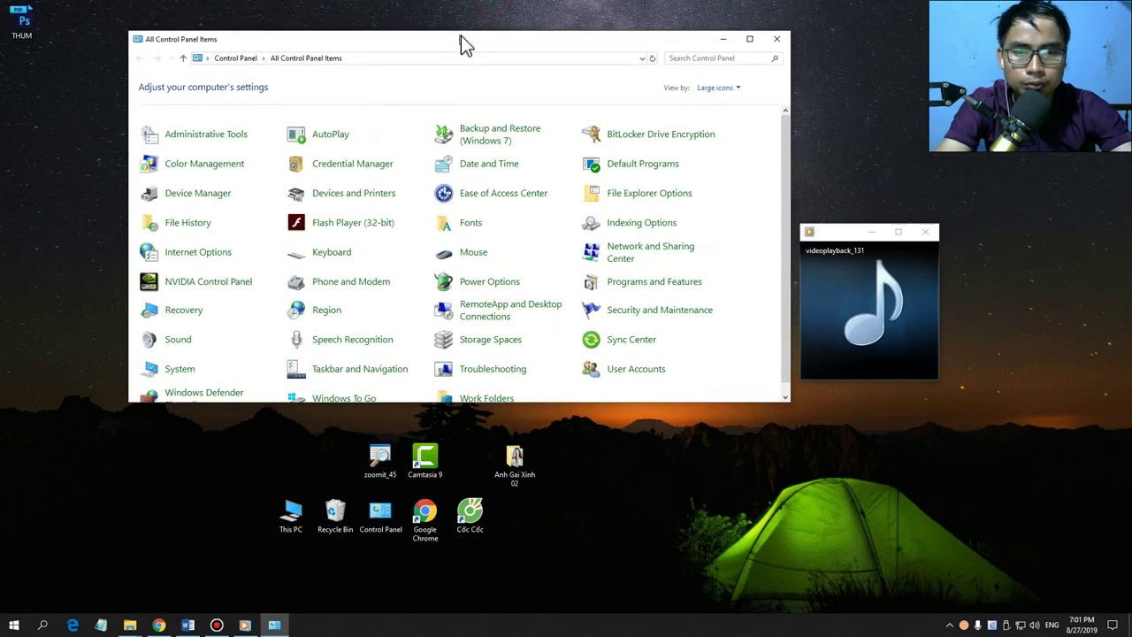
pyautogui.click(753, 38)
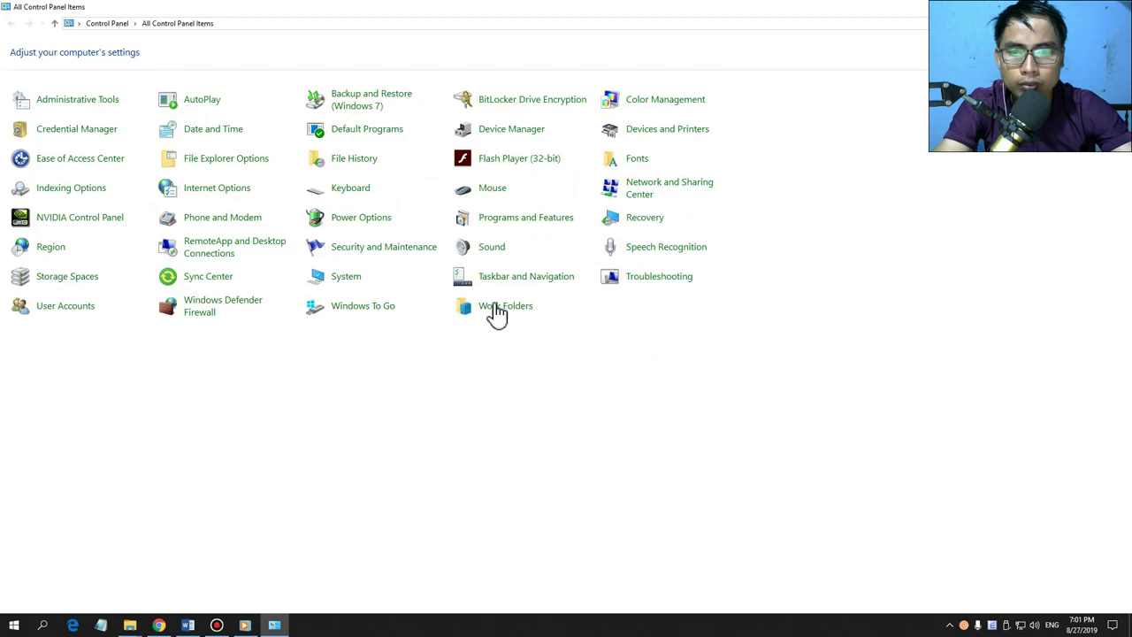
# - Open the Sound settings, close Control Panel, and place the Sound dialog beside the voice changer window with the media player minimized
pyautogui.click(493, 252)
pyautogui.moveTo(503, 9); pyautogui.dragTo(672, 144)
pyautogui.click(725, 140)
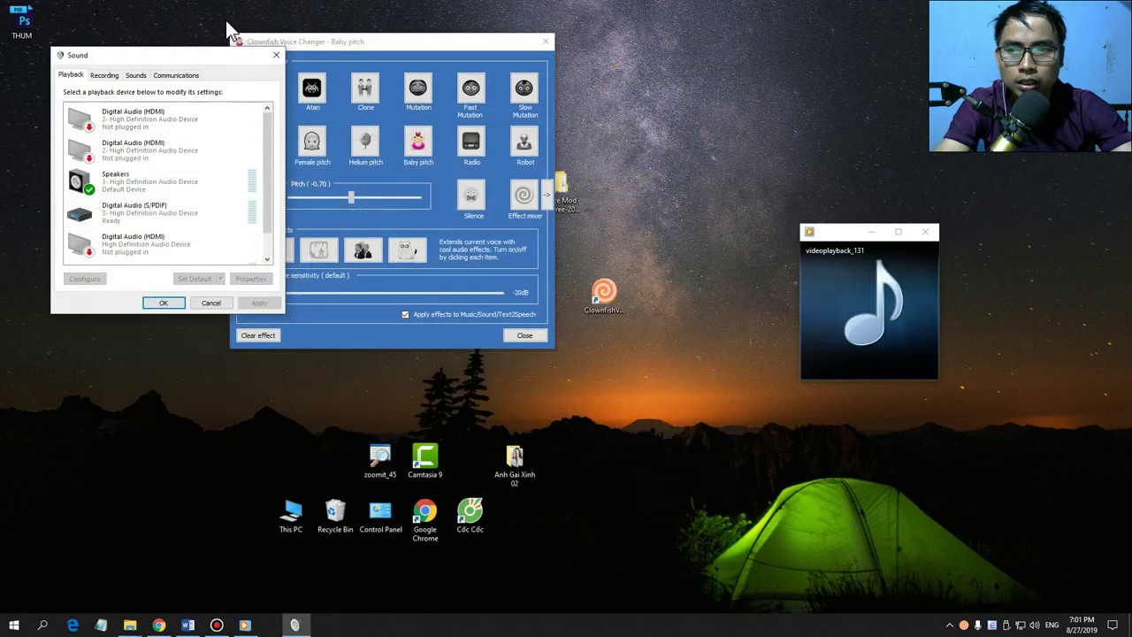
pyautogui.moveTo(177, 58); pyautogui.dragTo(788, 131)
pyautogui.click(870, 232)
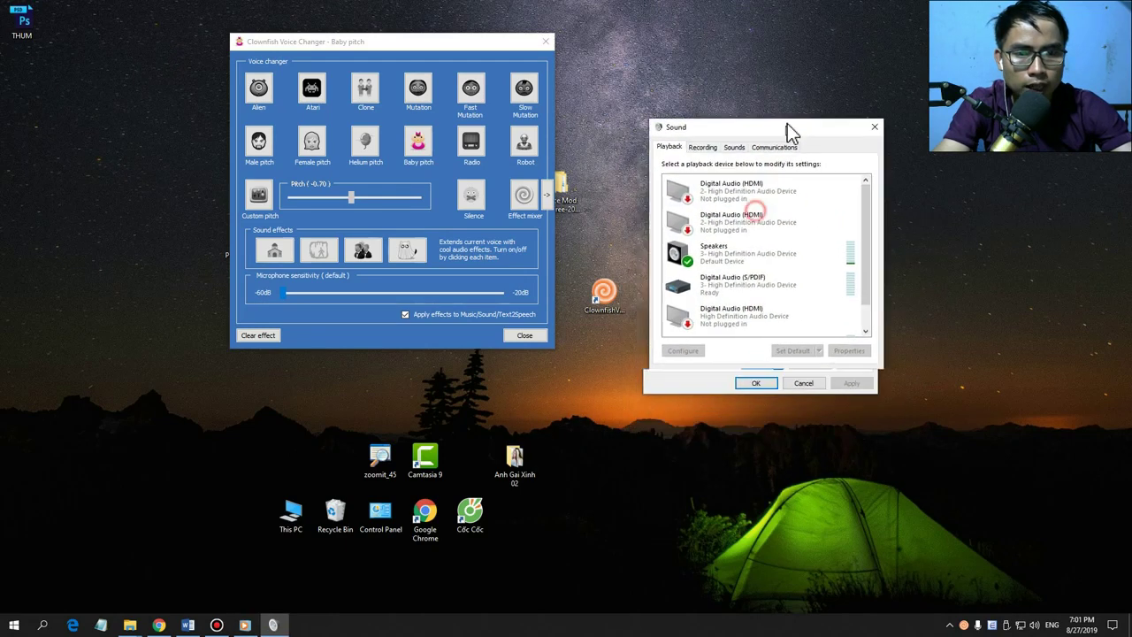
# - Open the Listen settings of the first 3- High Definition Audio Device recording microphone and place its properties dialog beside the Sound dialog
pyautogui.click(715, 146)
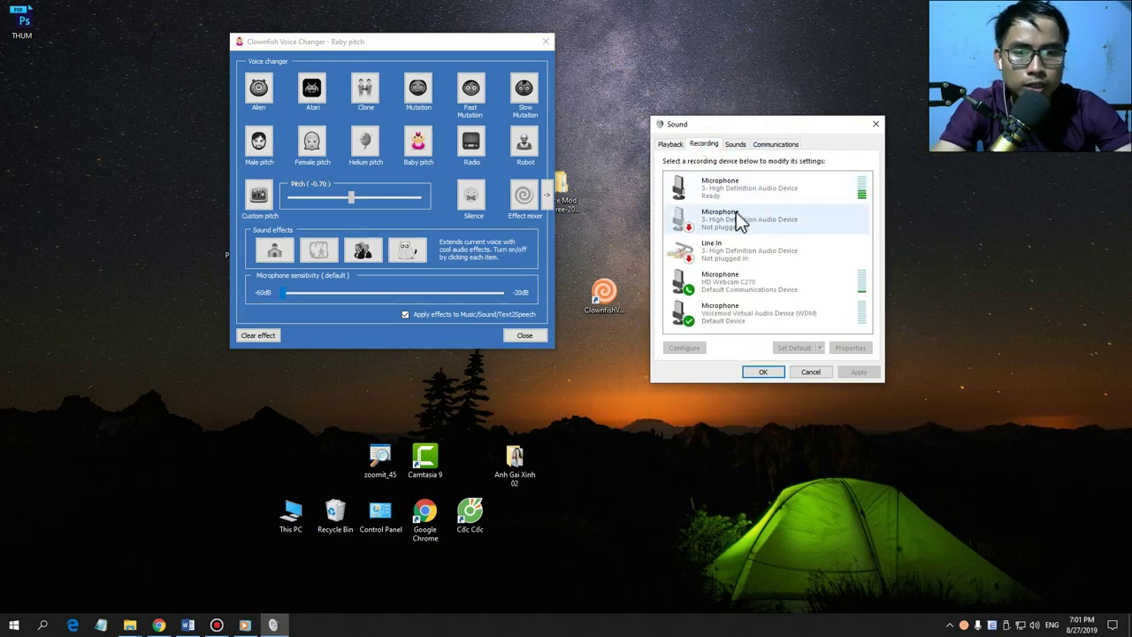
pyautogui.click(745, 190)
pyautogui.doubleClick(744, 190)
pyautogui.moveTo(743, 116); pyautogui.dragTo(957, 216)
pyautogui.click(924, 226)
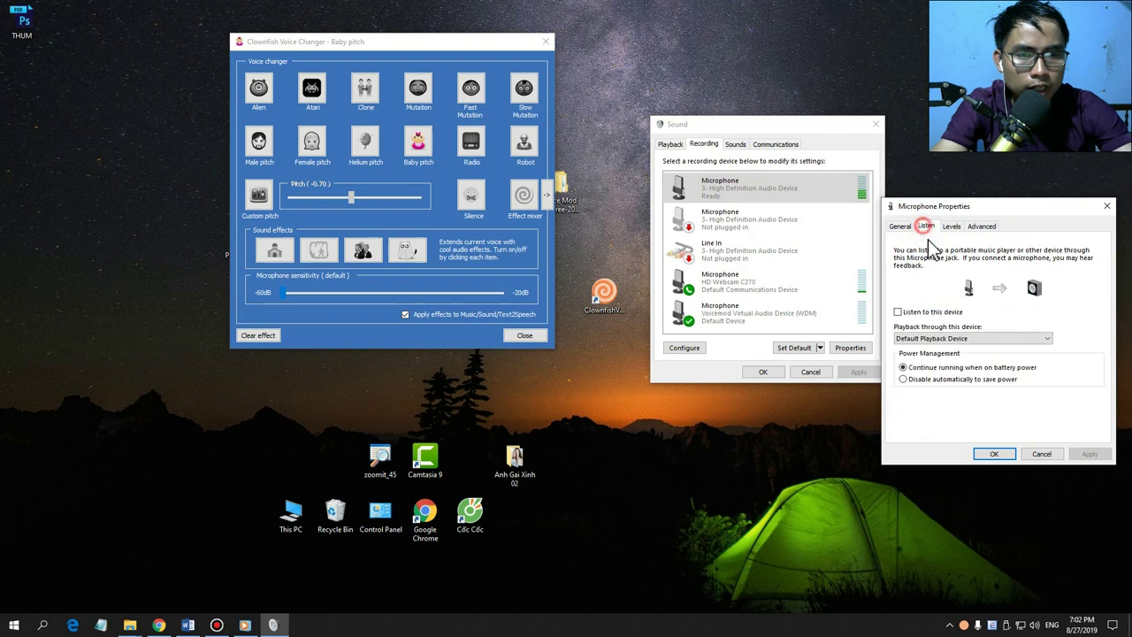
# - Apply "Listen to this device" for the microphone to test it, and turn the option off again
pyautogui.click(909, 312)
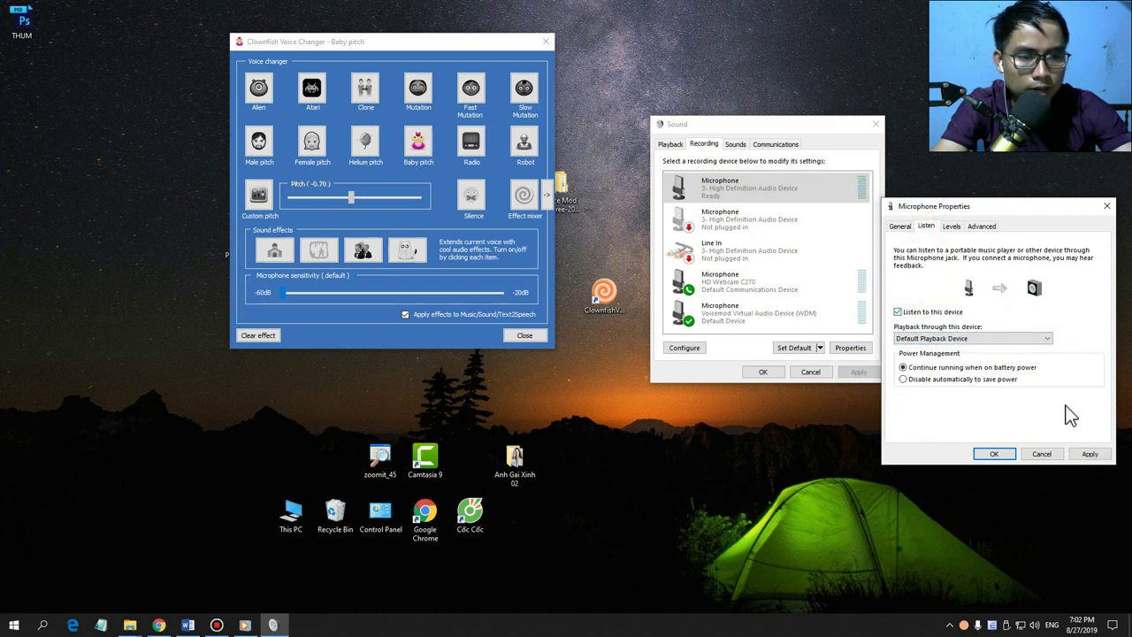
pyautogui.click(1089, 454)
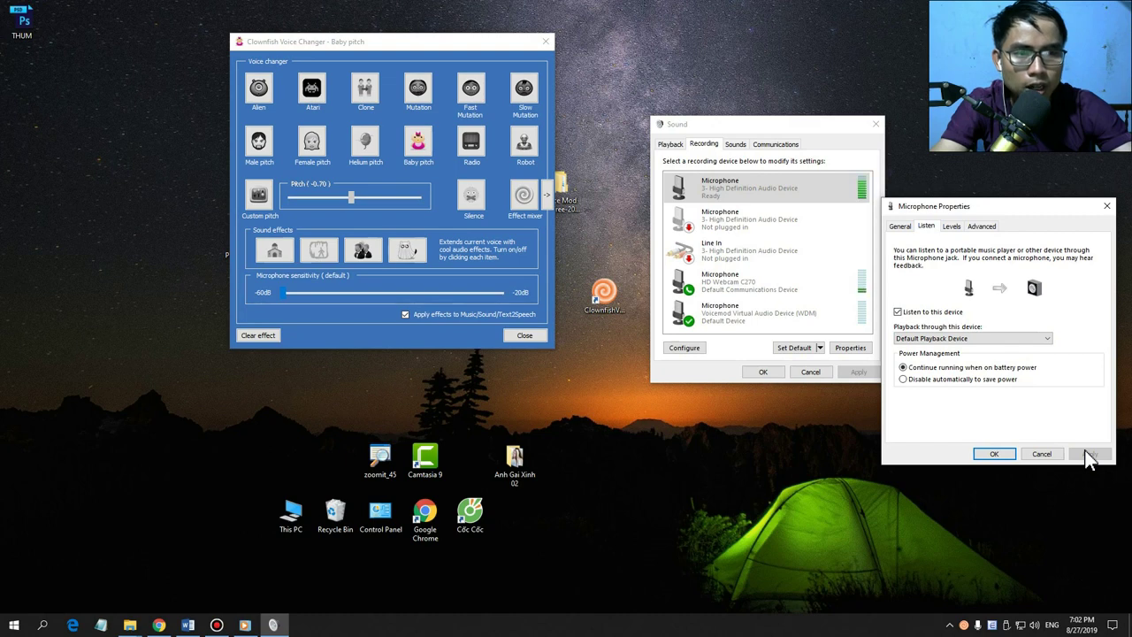
pyautogui.click(899, 311)
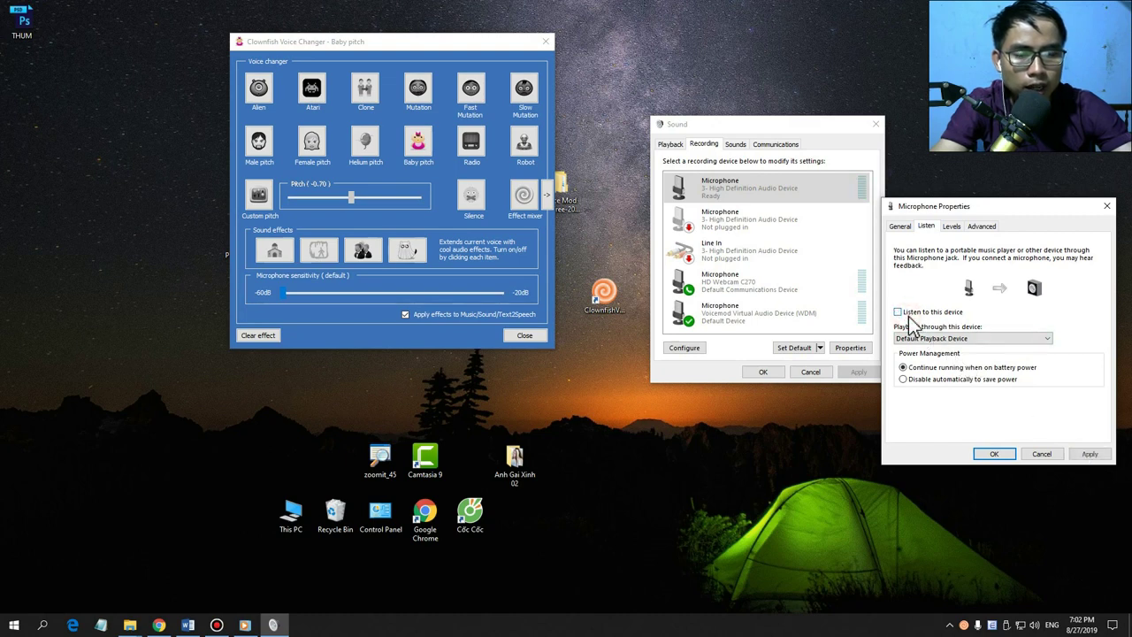
pyautogui.click(1089, 455)
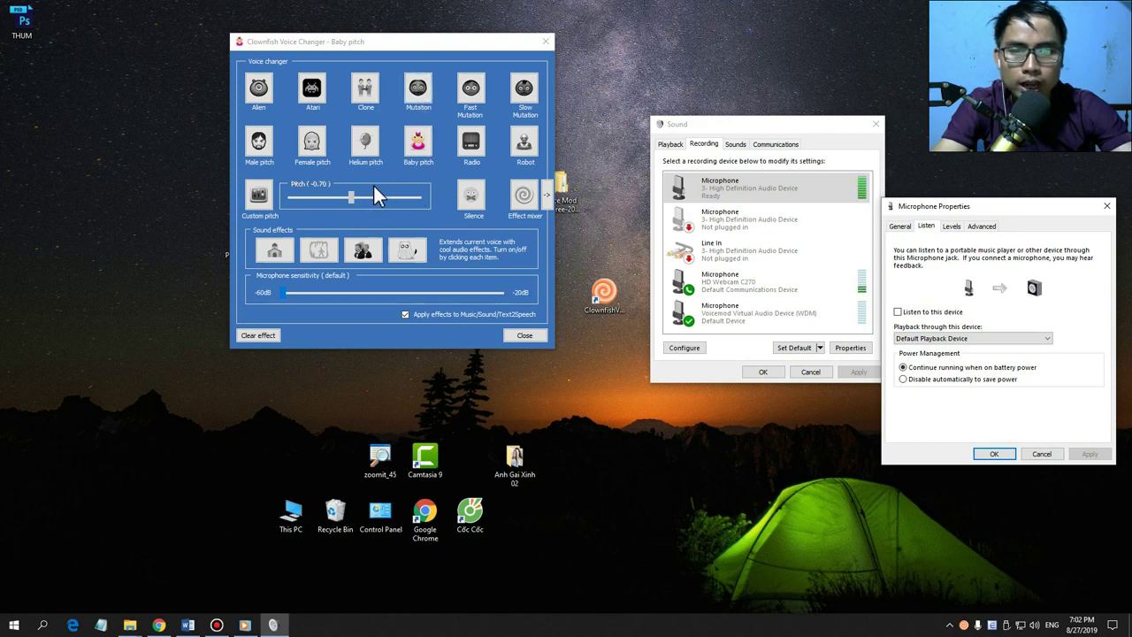
# - Try the voice presets in turn, from Alien through Slow Mutation and from Male pitch through Baby pitch
pyautogui.click(258, 91)
pyautogui.click(309, 94)
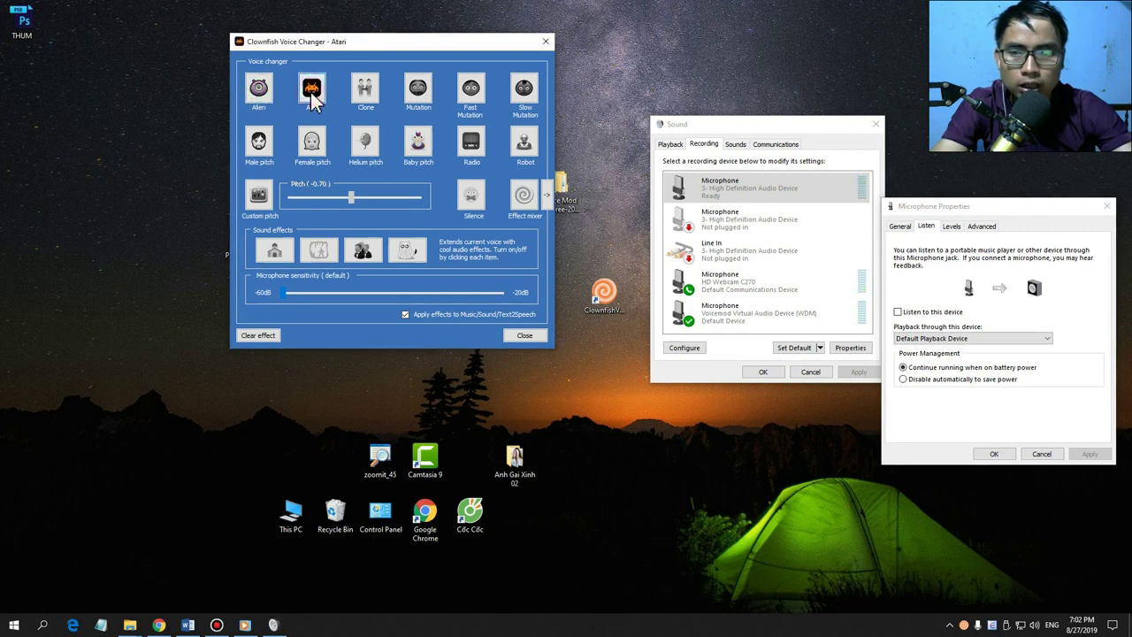
pyautogui.click(366, 98)
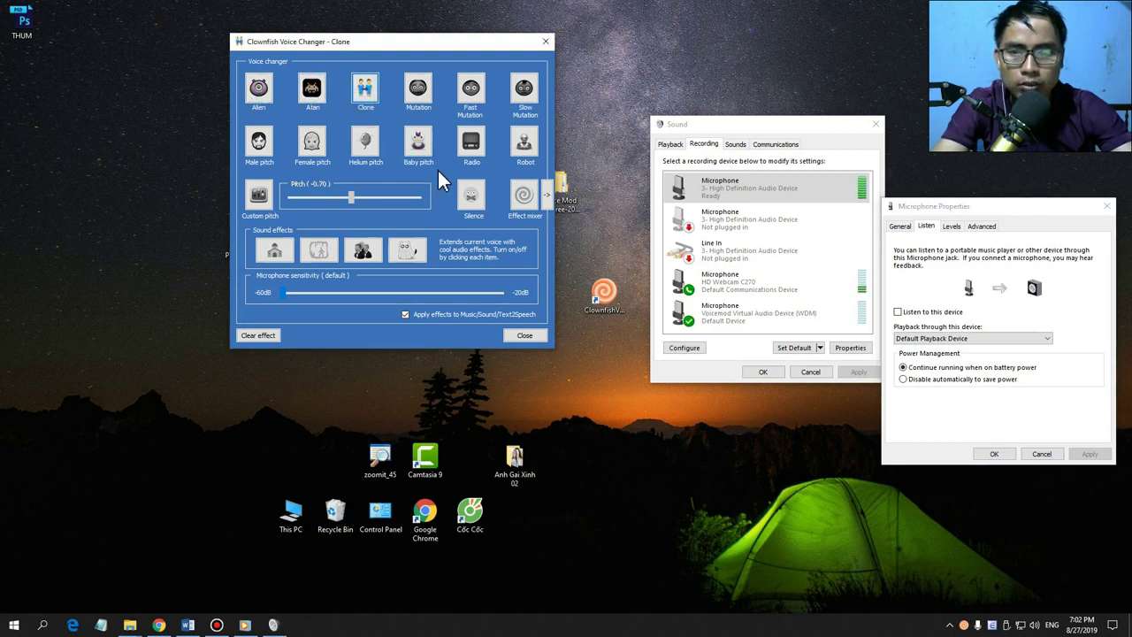
pyautogui.click(421, 93)
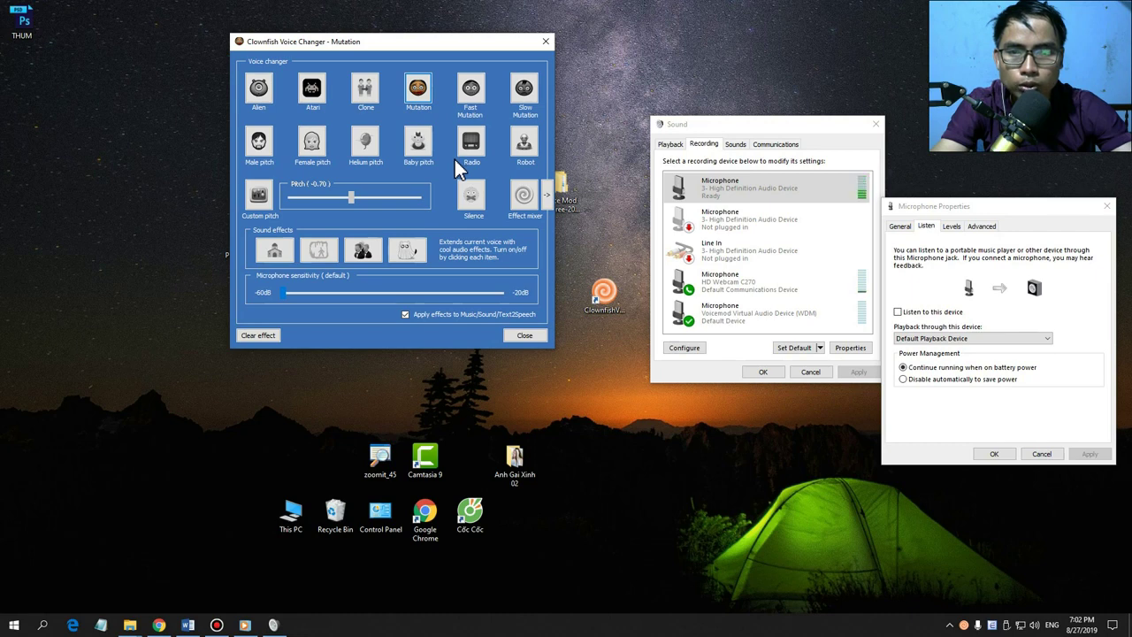
pyautogui.click(470, 87)
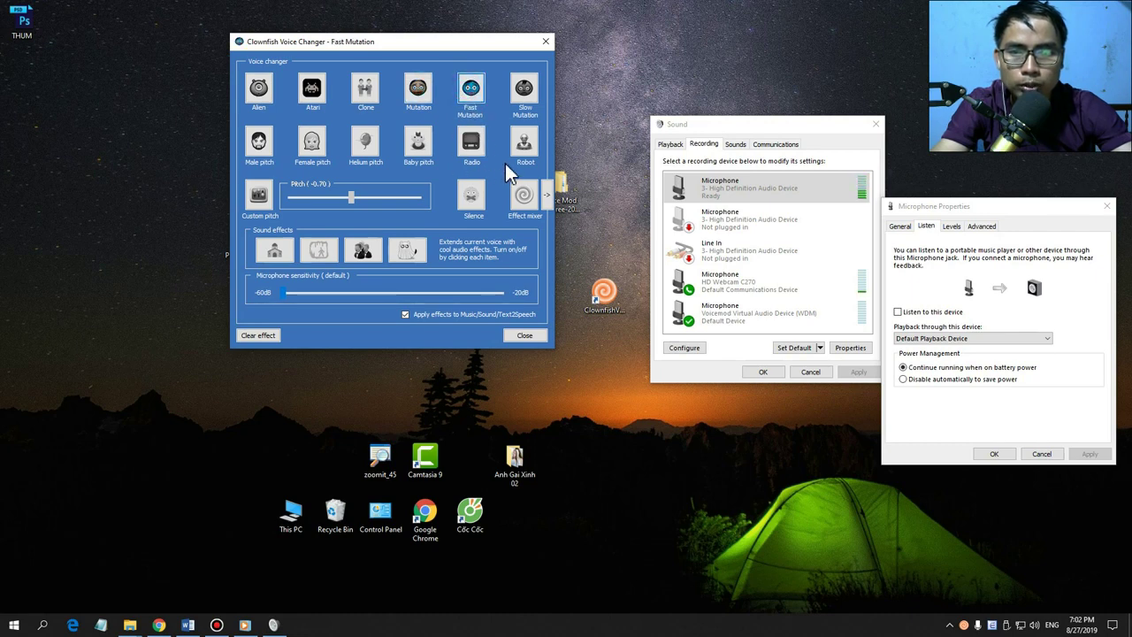
pyautogui.click(524, 92)
pyautogui.click(262, 147)
pyautogui.click(314, 147)
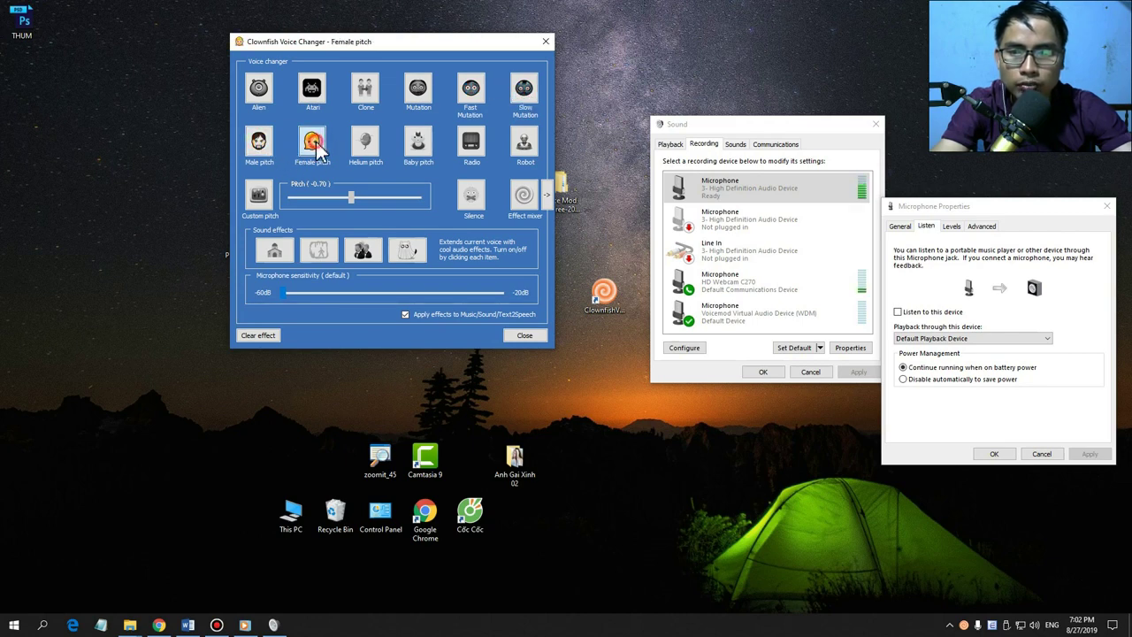
pyautogui.click(365, 141)
pyautogui.click(421, 149)
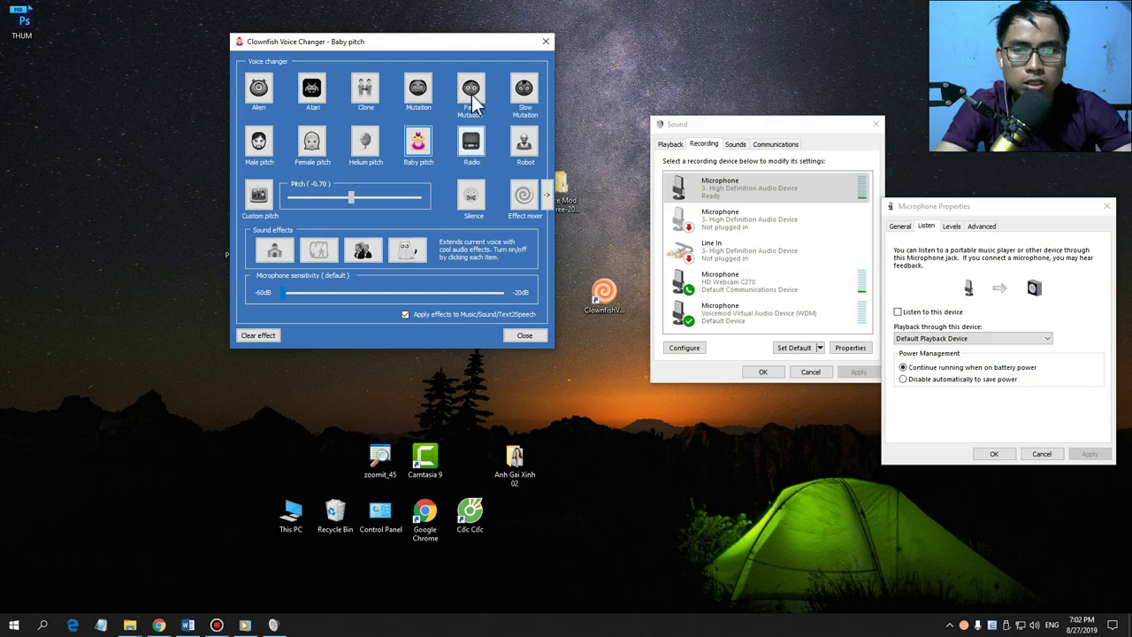
# - Move the voice changer window to the desktop's upper-left area and the Voicemod shortcut above the Voice Mod Pro archive
pyautogui.moveTo(354, 41); pyautogui.dragTo(440, 272)
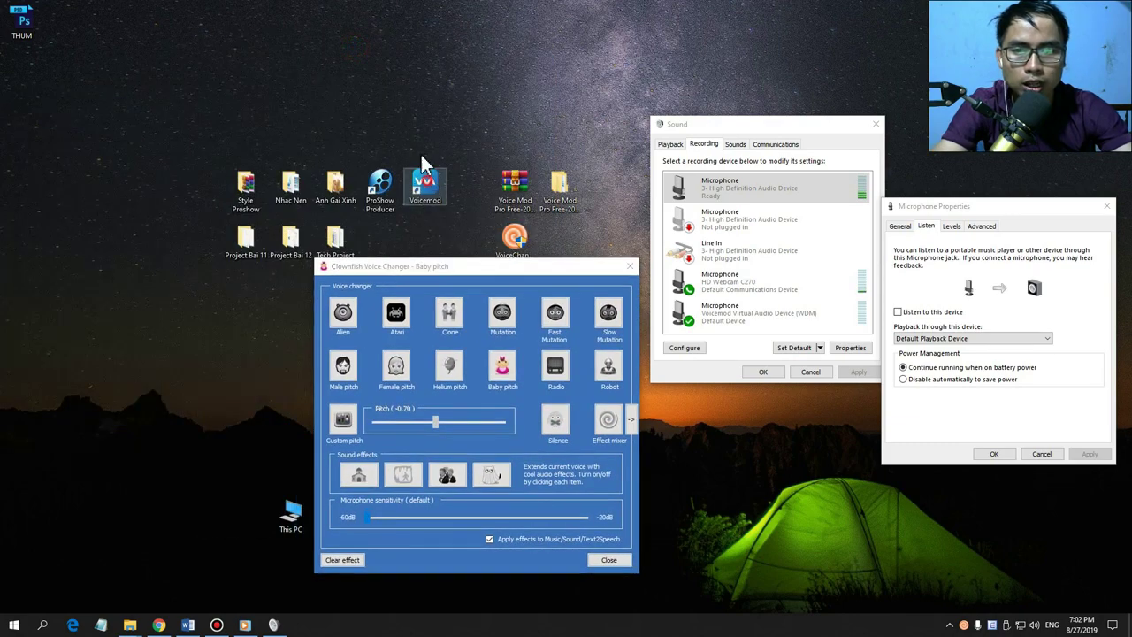
pyautogui.moveTo(425, 186); pyautogui.dragTo(283, 73)
pyautogui.click(438, 267)
pyautogui.moveTo(440, 276); pyautogui.dragTo(280, 129)
pyautogui.moveTo(246, 75); pyautogui.dragTo(515, 79)
pyautogui.moveTo(470, 116); pyautogui.dragTo(464, 26)
# - Apply "Listen to this device" for the microphone, try the Male pitch, Radio and Robot voices, and clear the option again
pyautogui.click(912, 312)
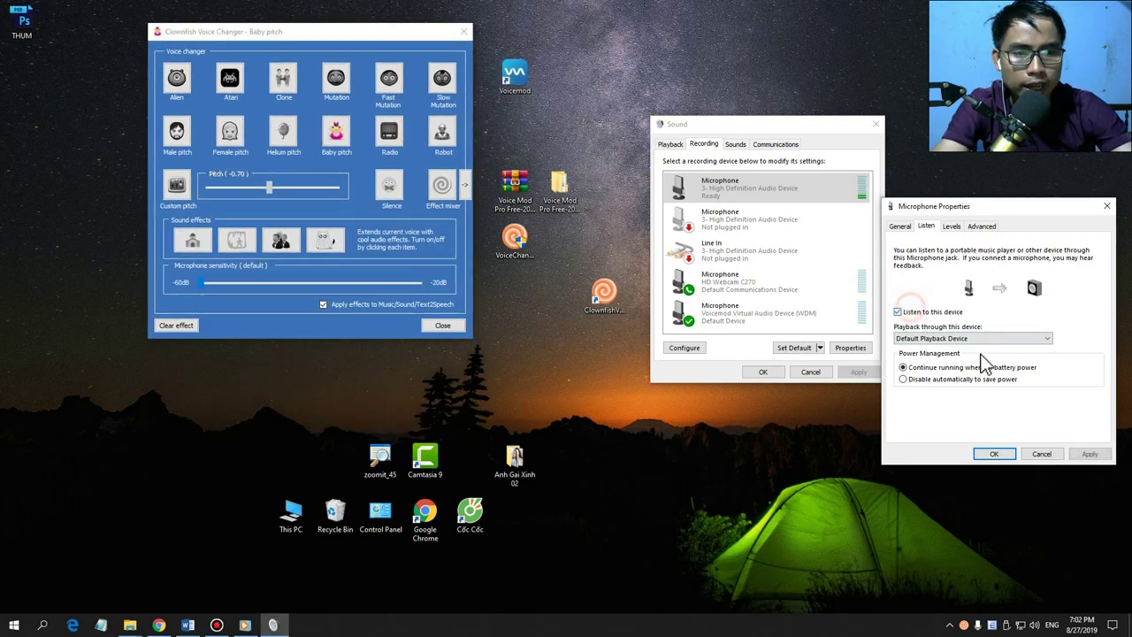
pyautogui.click(1089, 453)
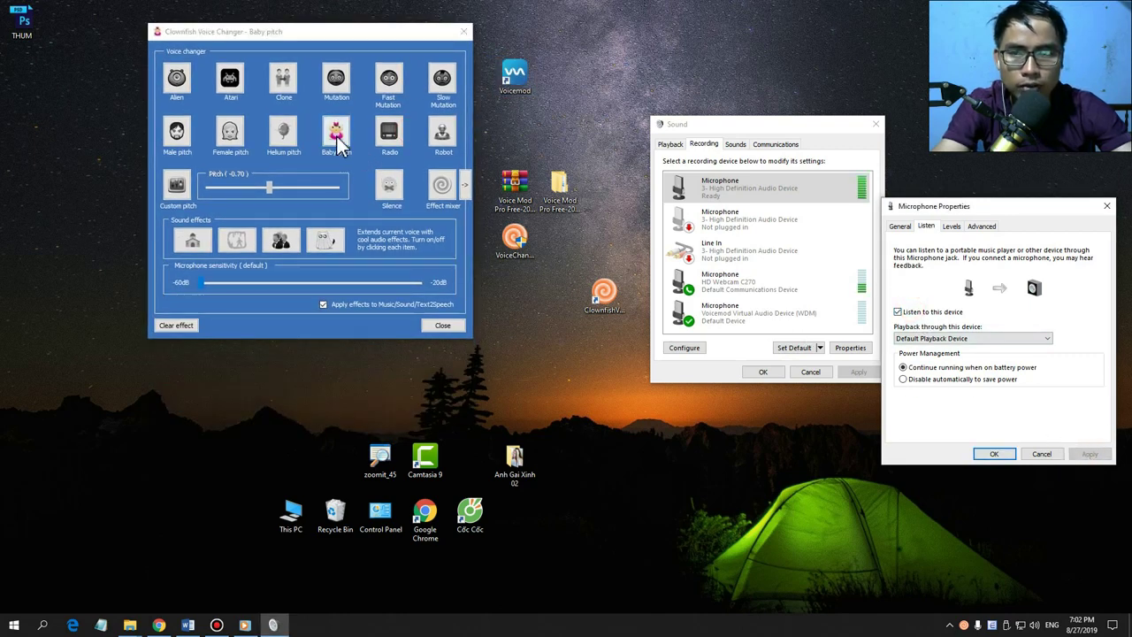
pyautogui.click(180, 138)
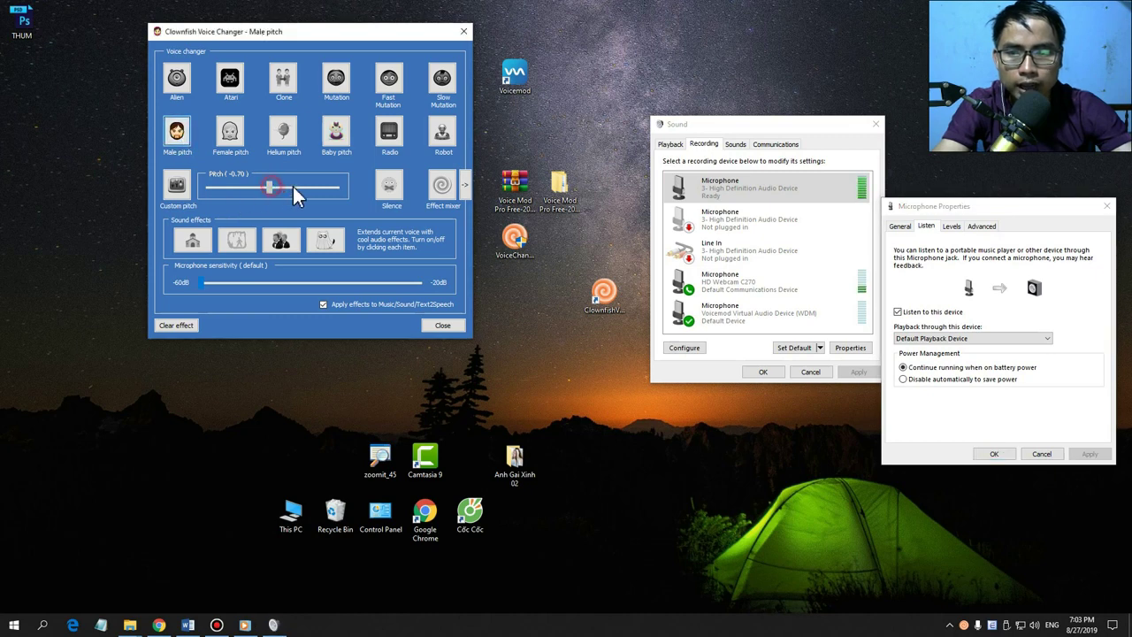
pyautogui.click(391, 139)
pyautogui.click(440, 137)
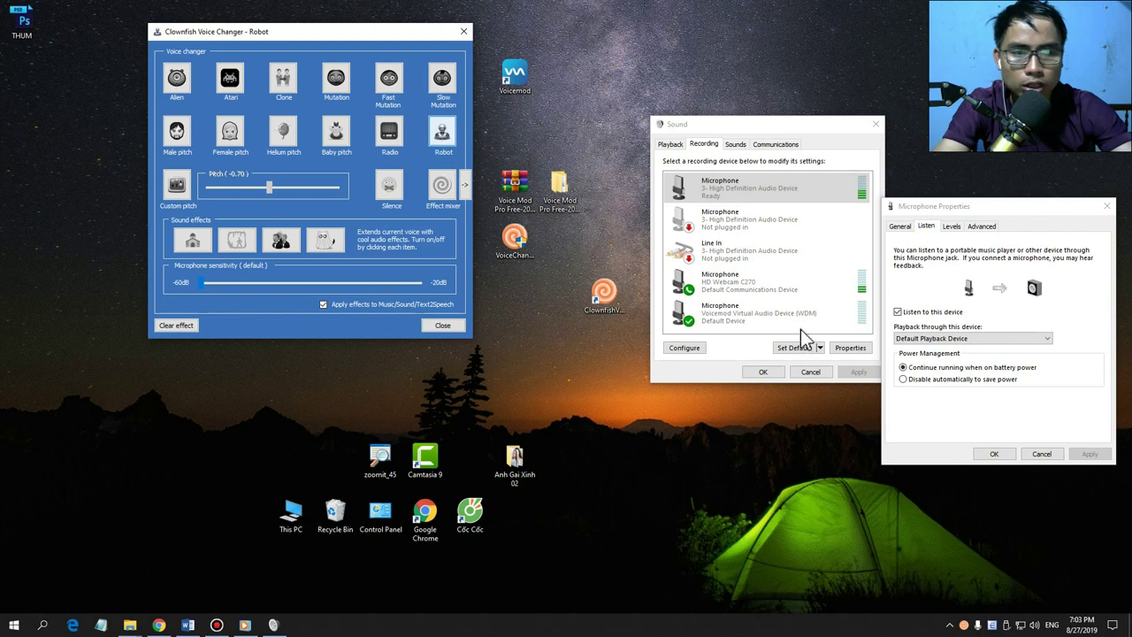
pyautogui.click(898, 312)
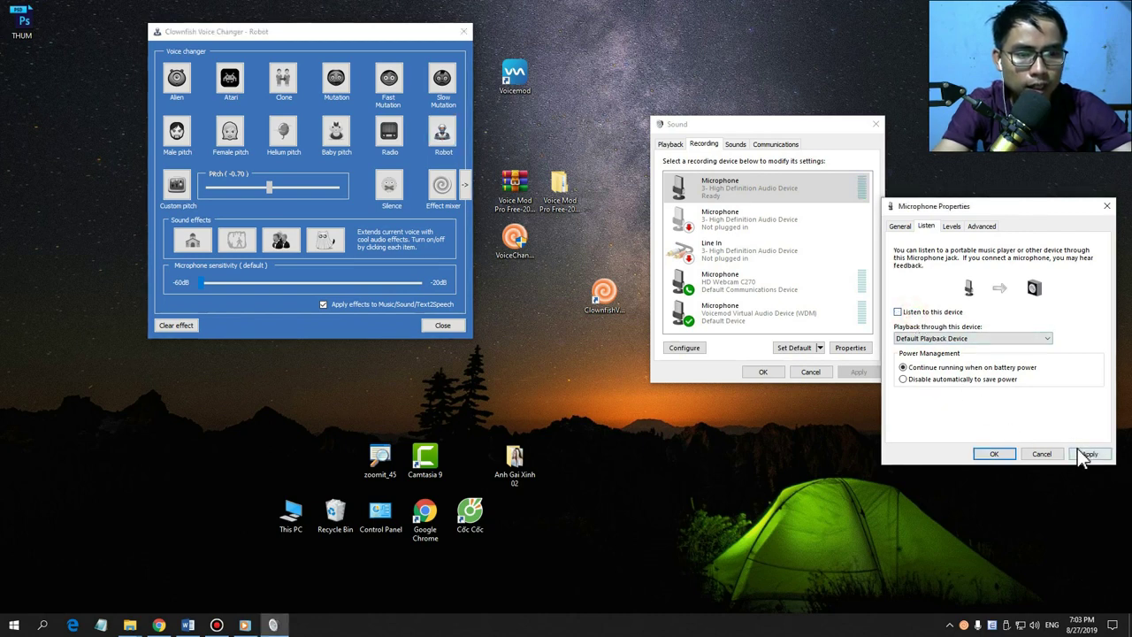
# - Try the Alien, Atari, Clone, Mutation, Fast Mutation and Slow Mutation voices one after another
pyautogui.click(177, 80)
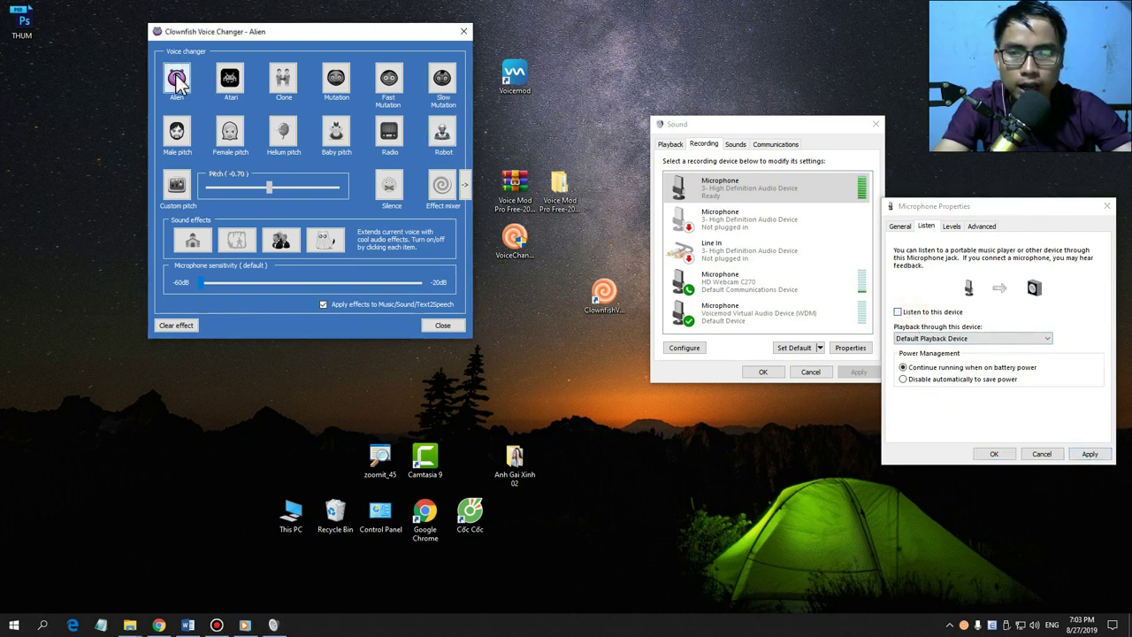
pyautogui.click(228, 88)
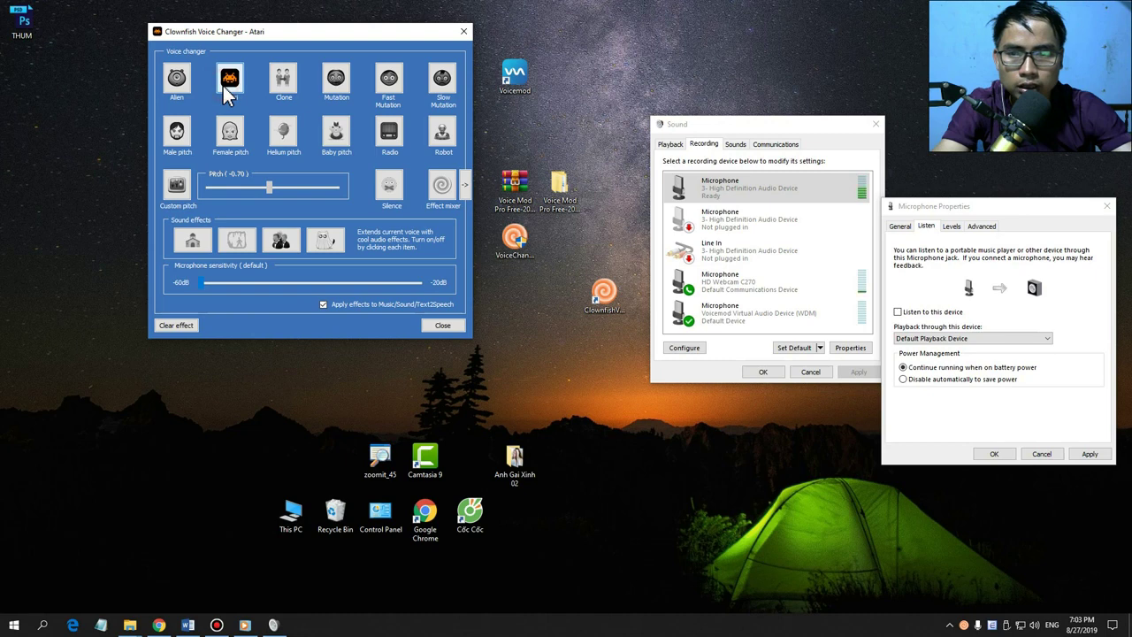
pyautogui.click(280, 88)
pyautogui.click(334, 89)
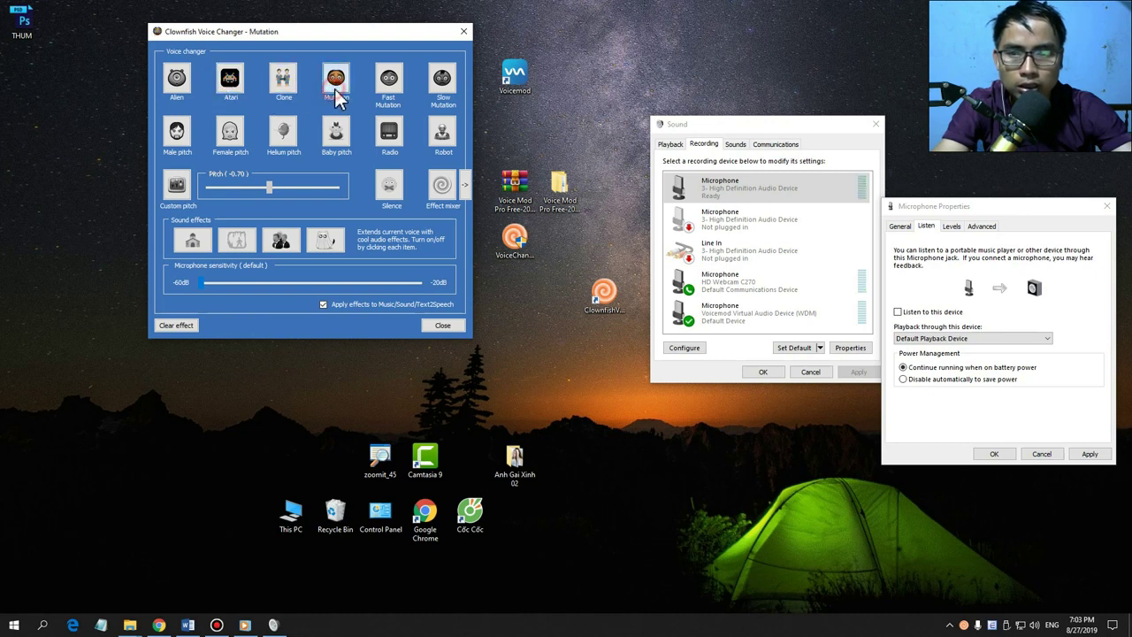
pyautogui.click(391, 79)
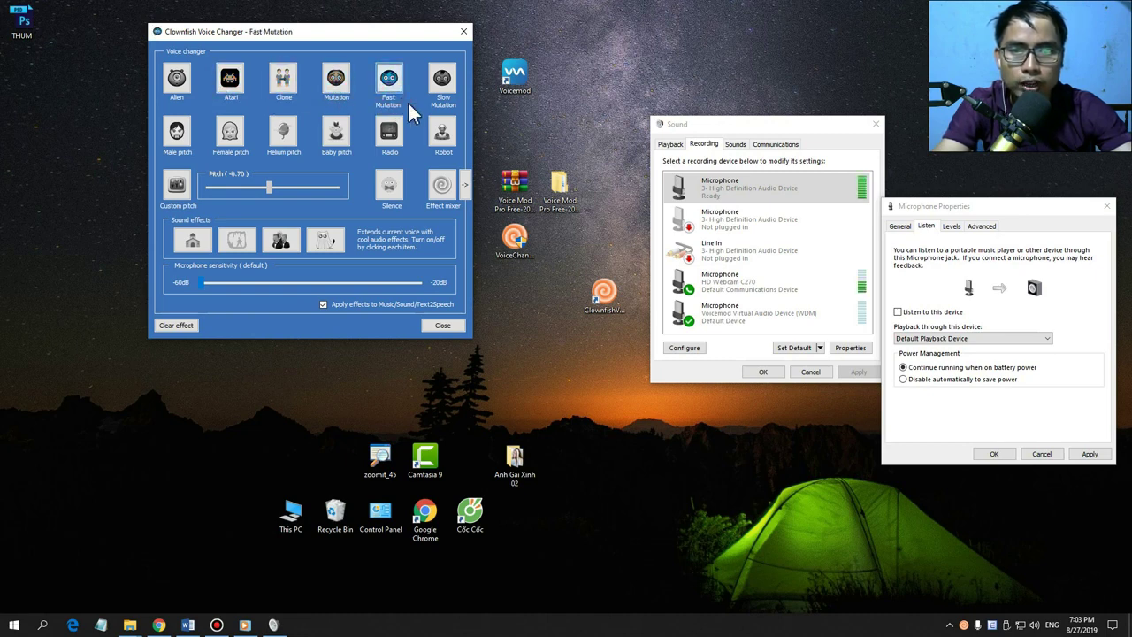
pyautogui.click(443, 82)
# - Try the Male pitch, Helium pitch, Baby pitch and Radio voices, and return to Baby pitch
pyautogui.click(180, 140)
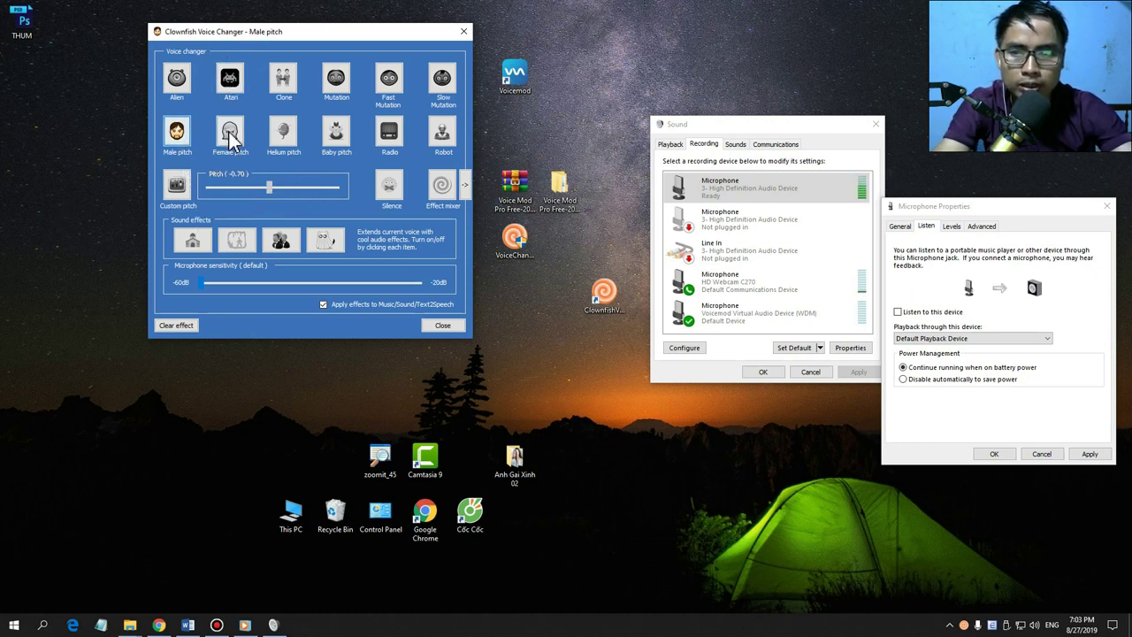
pyautogui.click(286, 149)
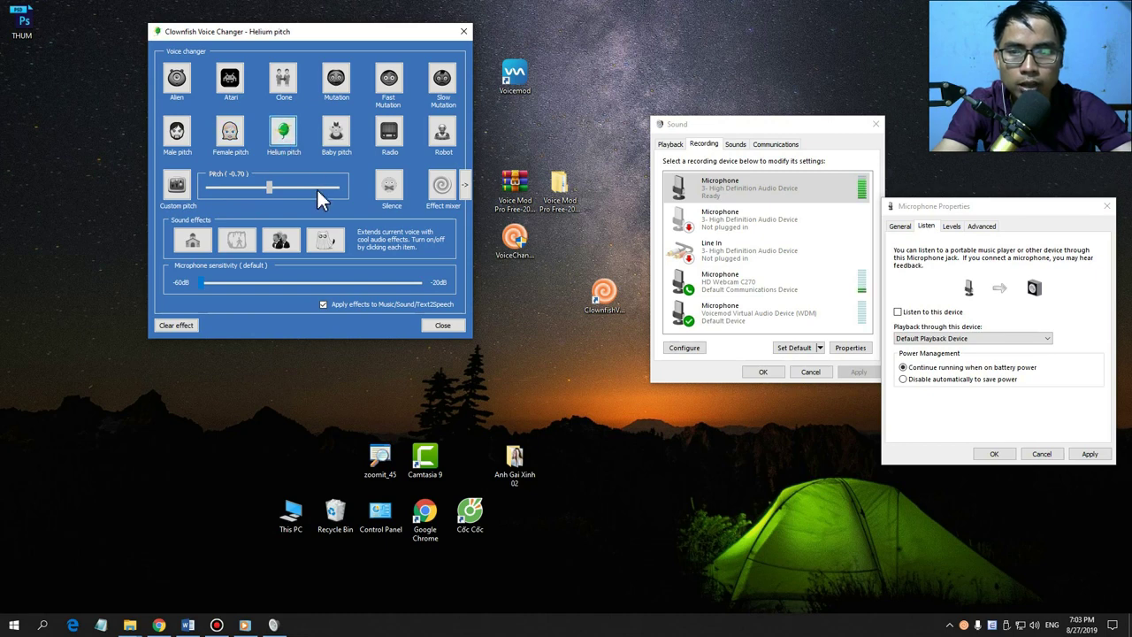
pyautogui.click(332, 141)
pyautogui.click(387, 146)
pyautogui.click(341, 142)
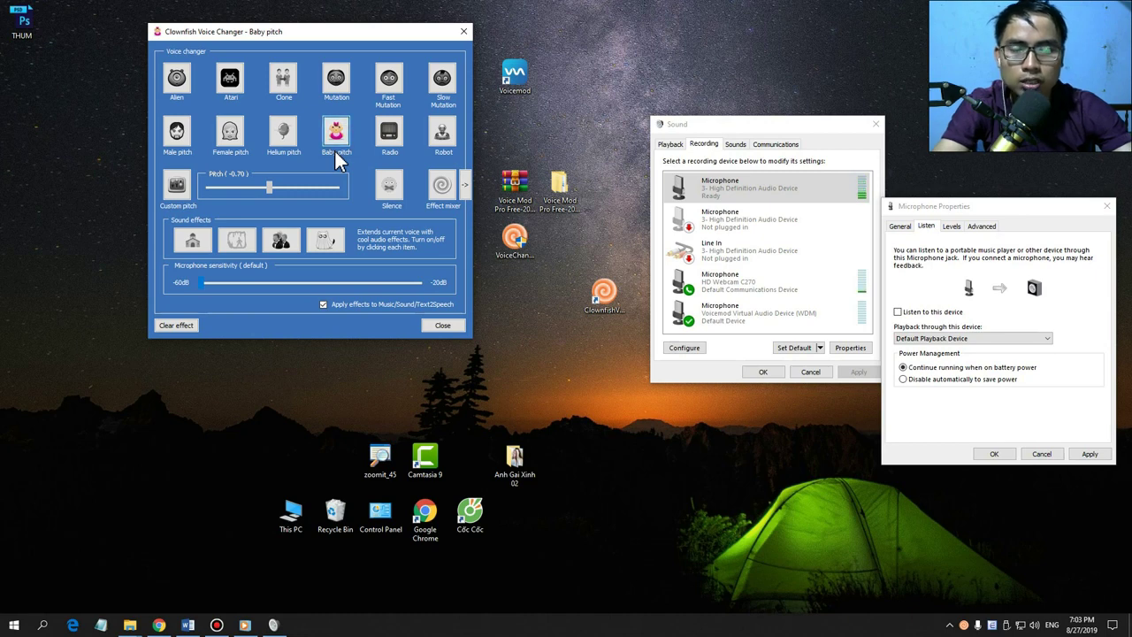
# - Switch to the Custom pitch voice and set its pitch to -0.30
pyautogui.click(179, 186)
pyautogui.moveTo(268, 188); pyautogui.dragTo(244, 201)
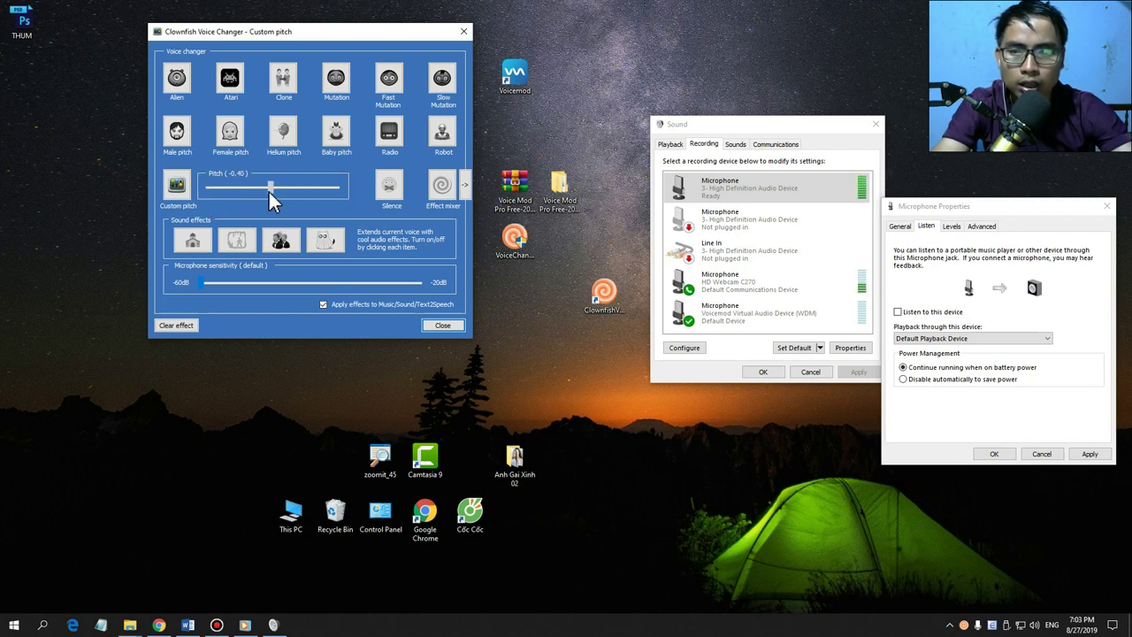
pyautogui.moveTo(269, 189); pyautogui.dragTo(272, 191)
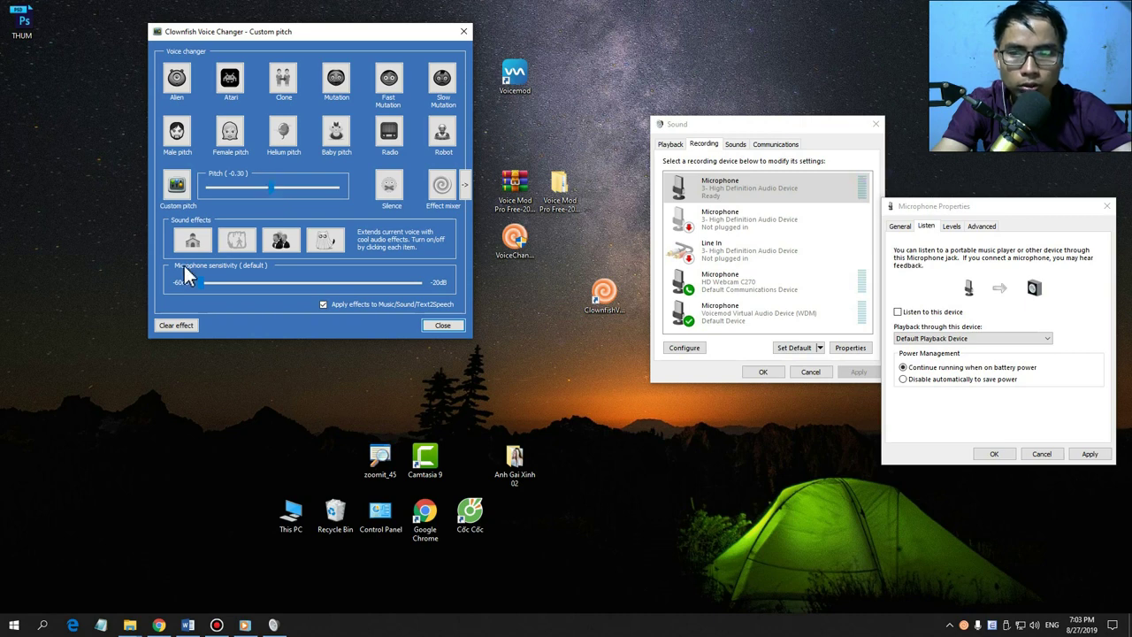
# - Try the four sound effects one by one, repeat the first two, and clear the active effect
pyautogui.click(192, 246)
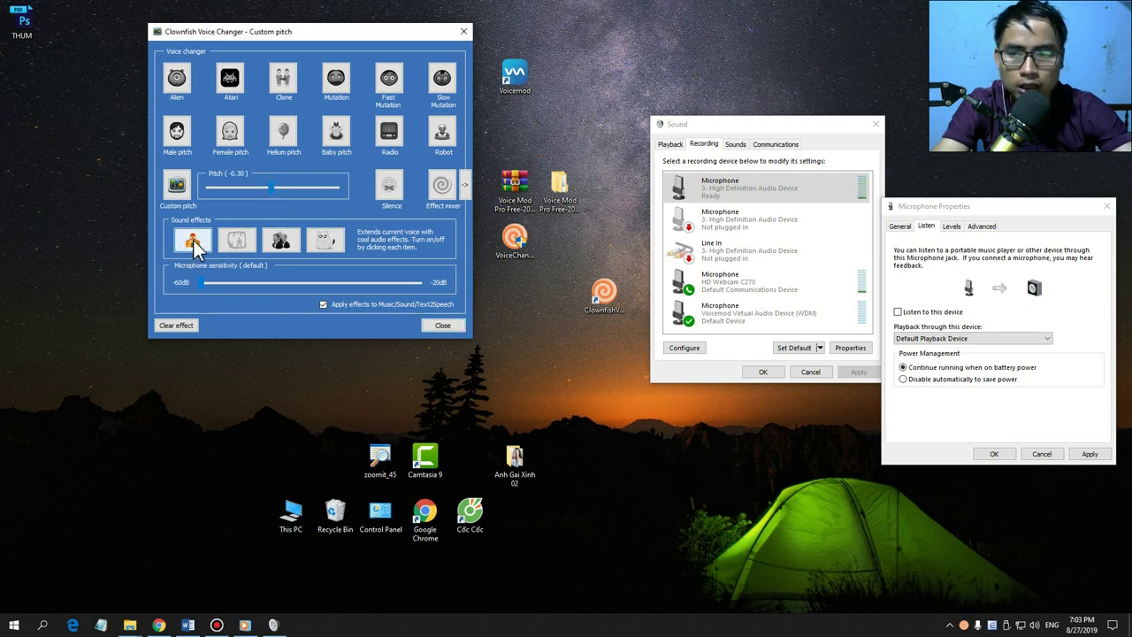
pyautogui.click(236, 245)
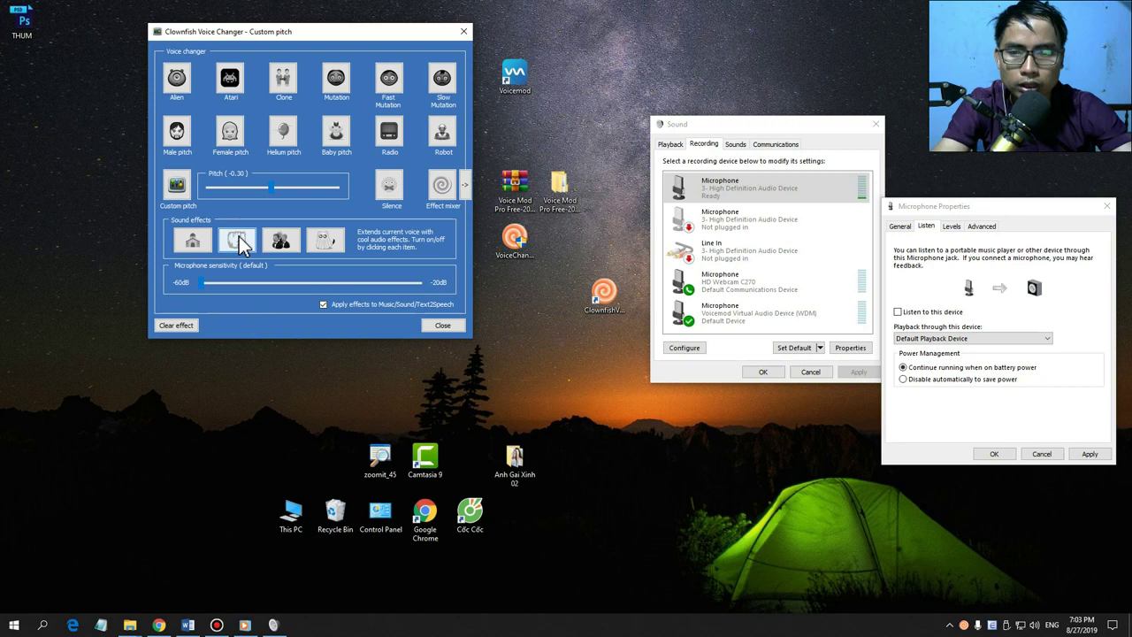
pyautogui.click(280, 244)
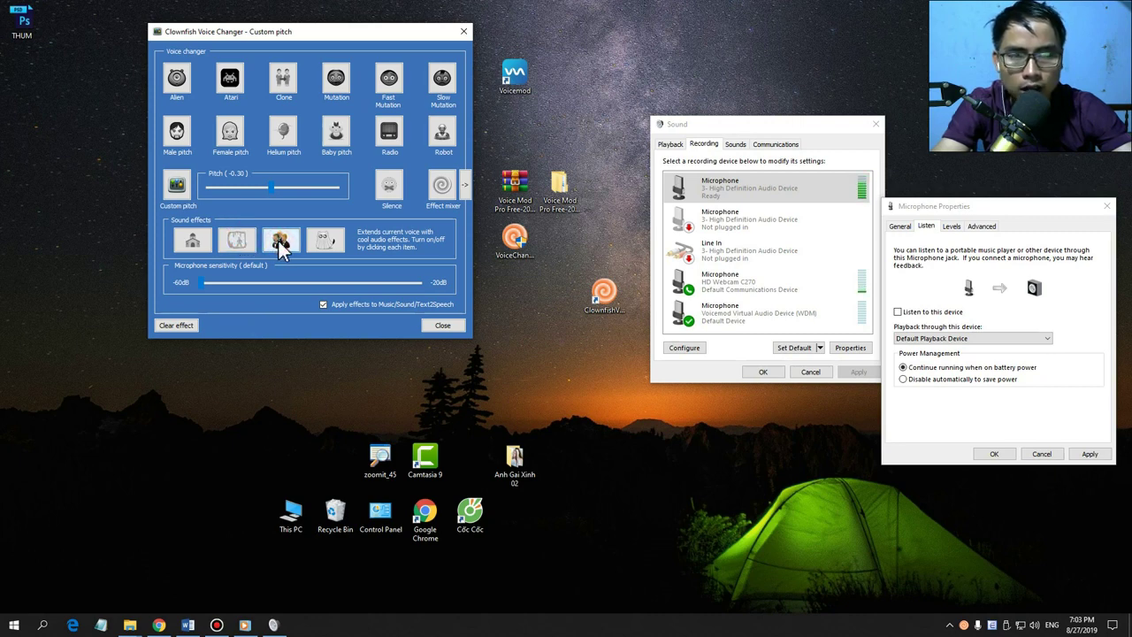
pyautogui.click(322, 242)
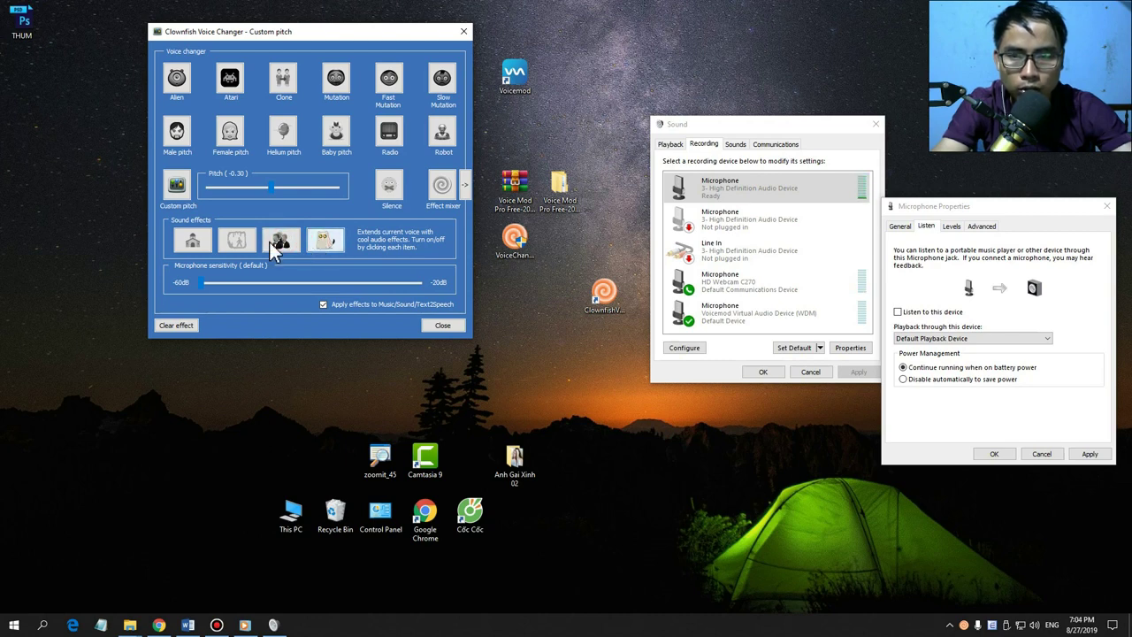
pyautogui.click(206, 245)
pyautogui.click(236, 242)
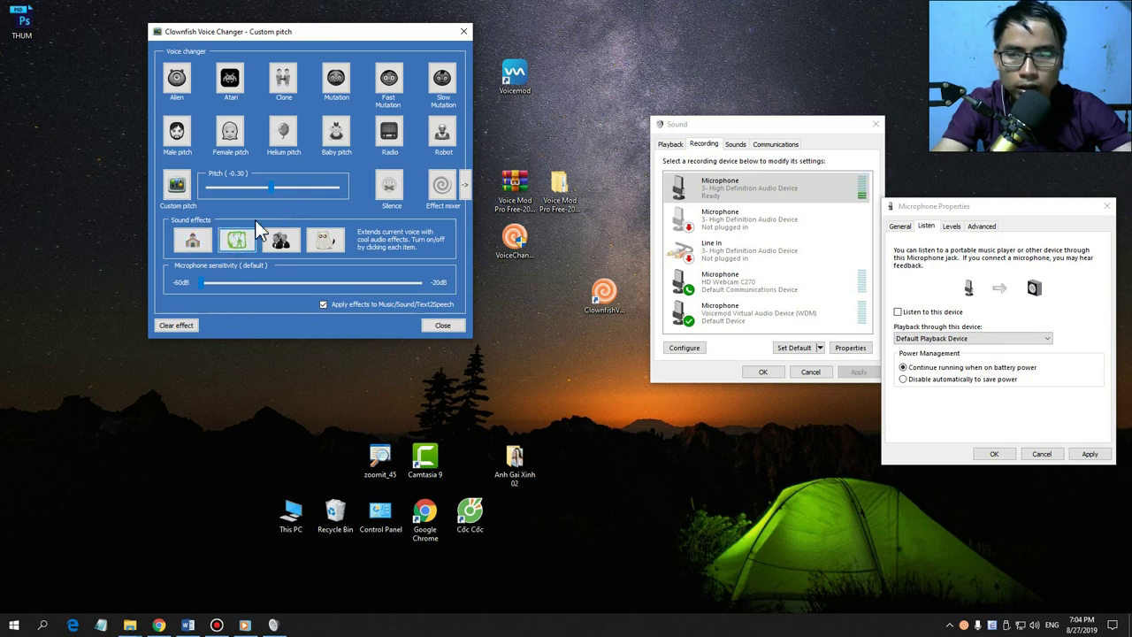
pyautogui.click(175, 326)
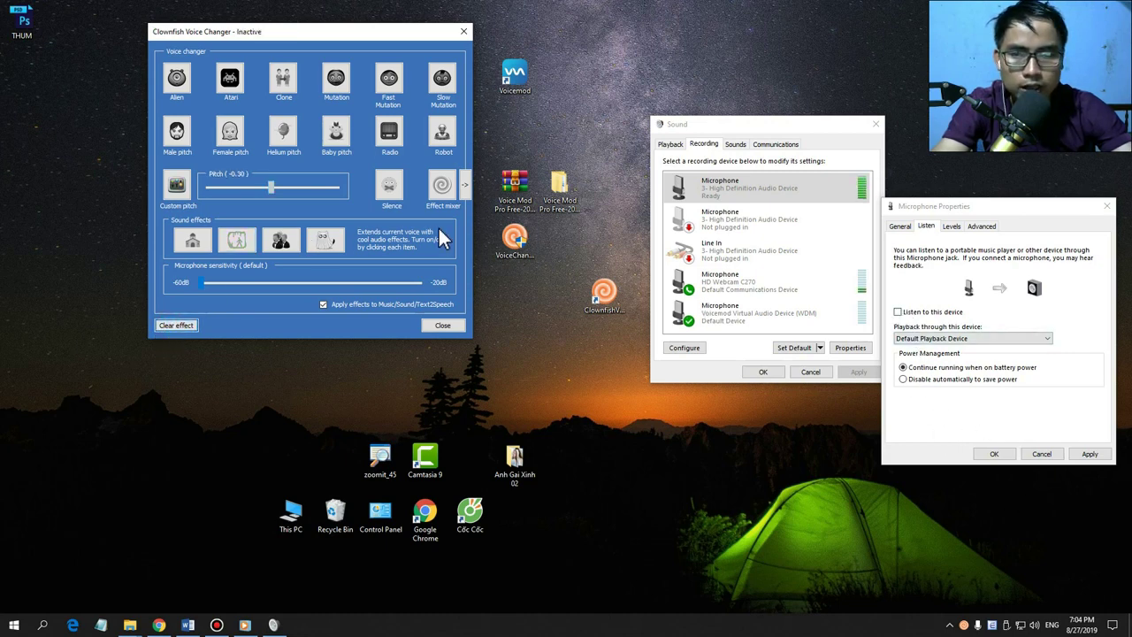
# - Apply the cleared listening option for the microphone, and set the voice to Baby pitch before closing the voice changer window
pyautogui.click(1090, 454)
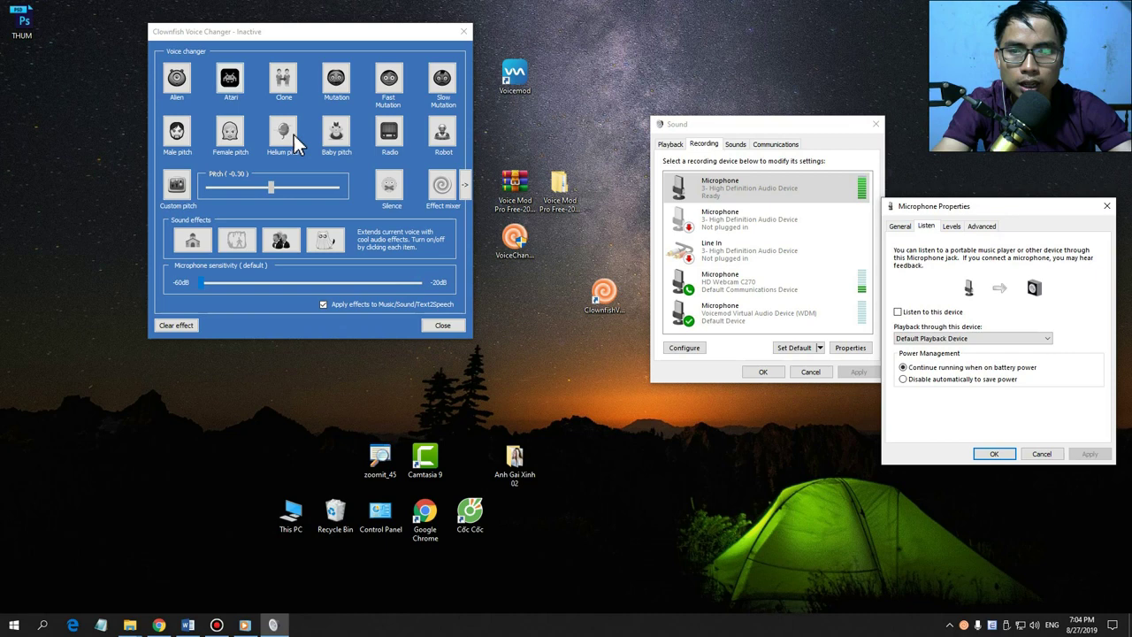
pyautogui.click(338, 134)
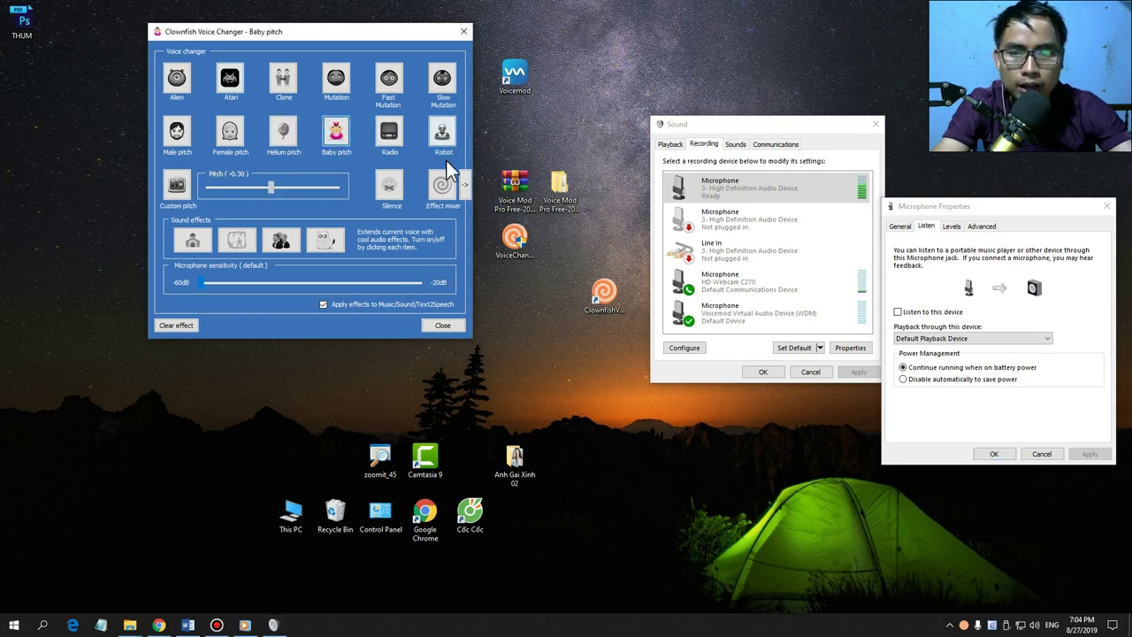
pyautogui.click(443, 325)
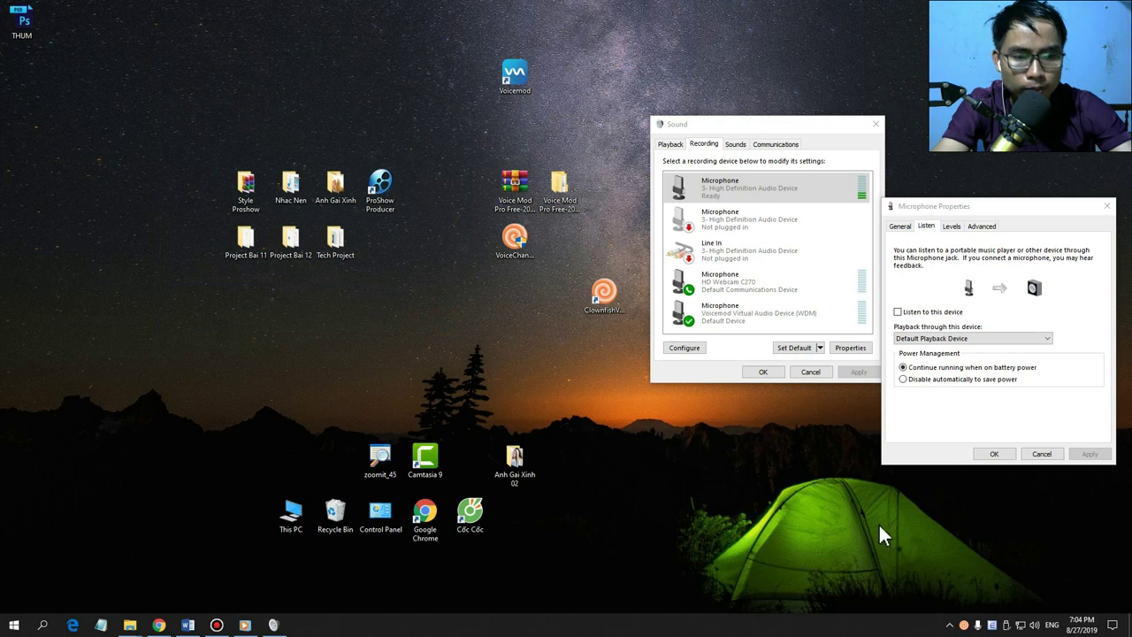
# - Turn Clownfish off and on again, and reopen its voice selection window
pyautogui.rightClick(965, 626)
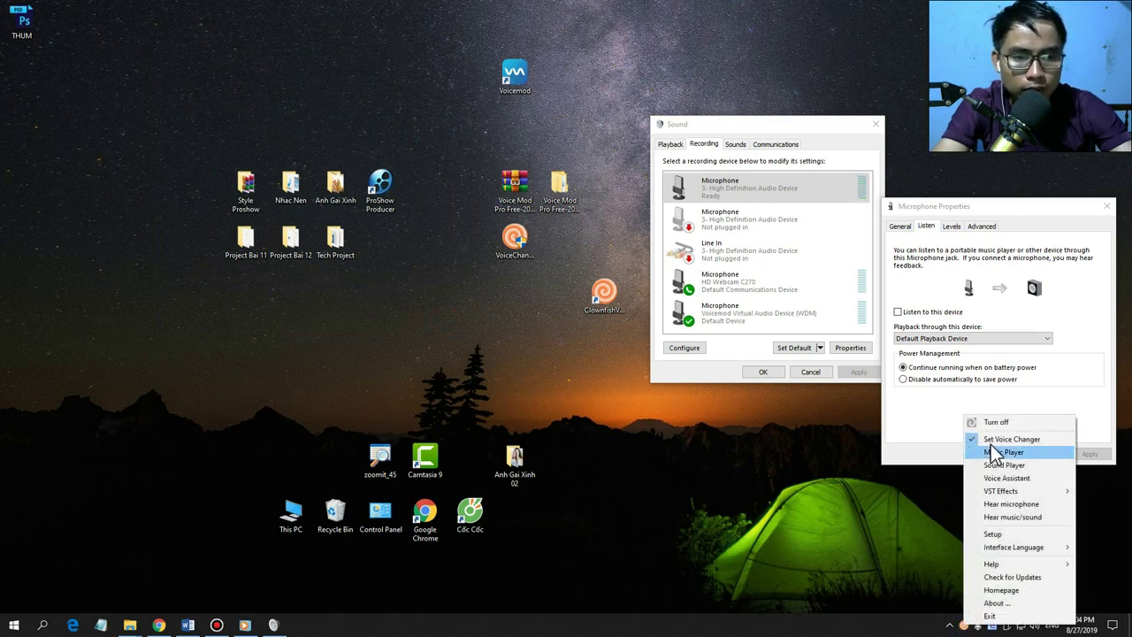
pyautogui.click(990, 425)
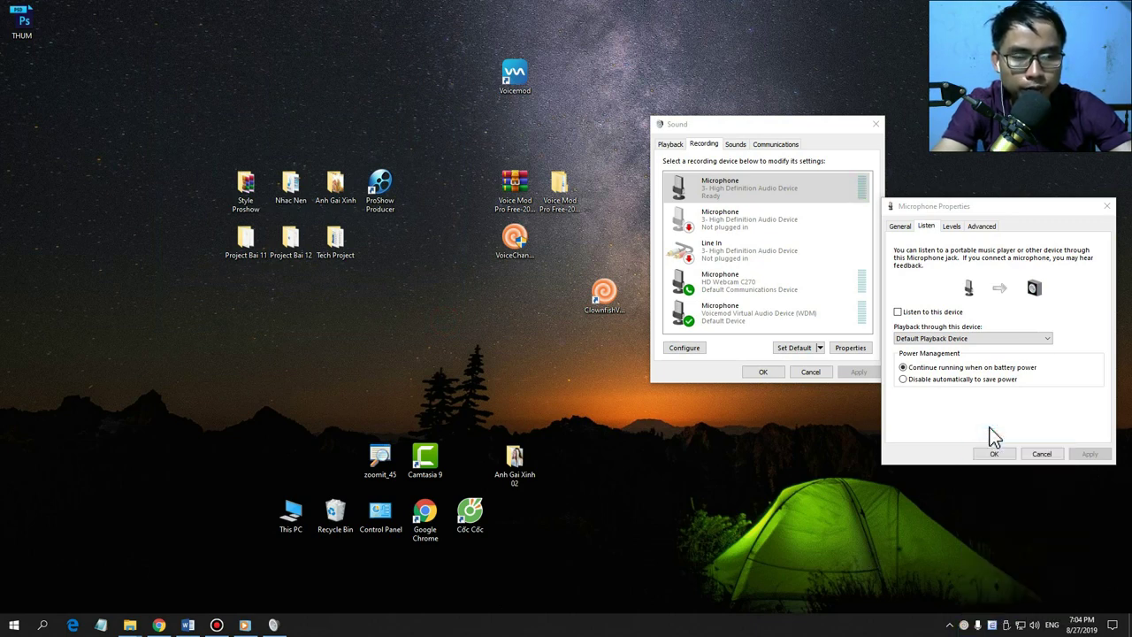
pyautogui.rightClick(967, 627)
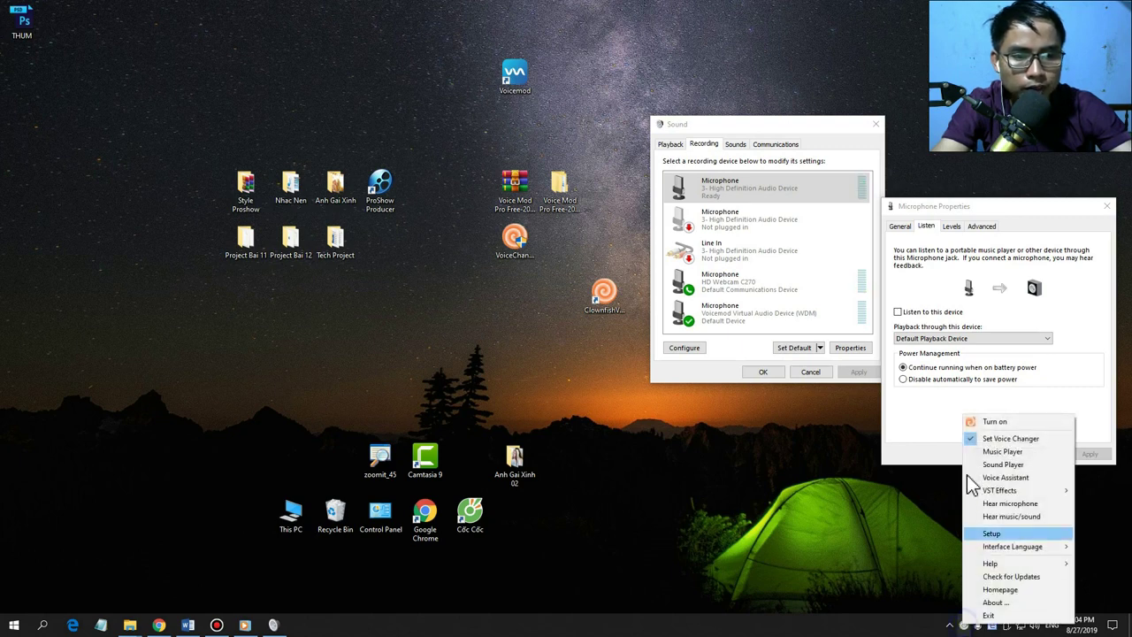
pyautogui.click(978, 428)
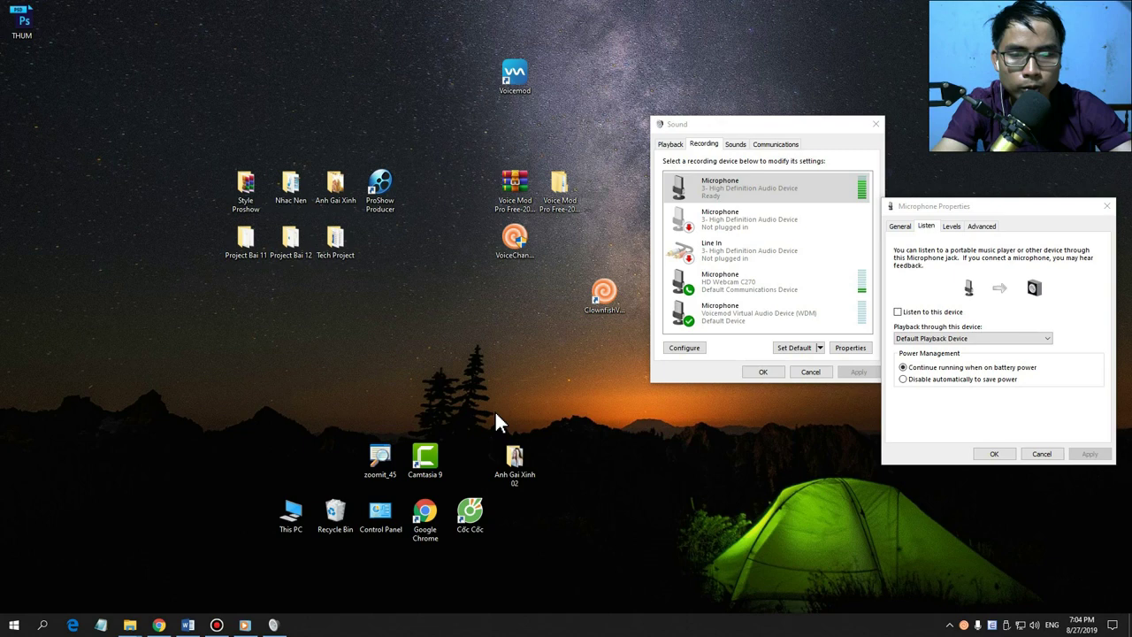
pyautogui.rightClick(966, 625)
pyautogui.click(984, 438)
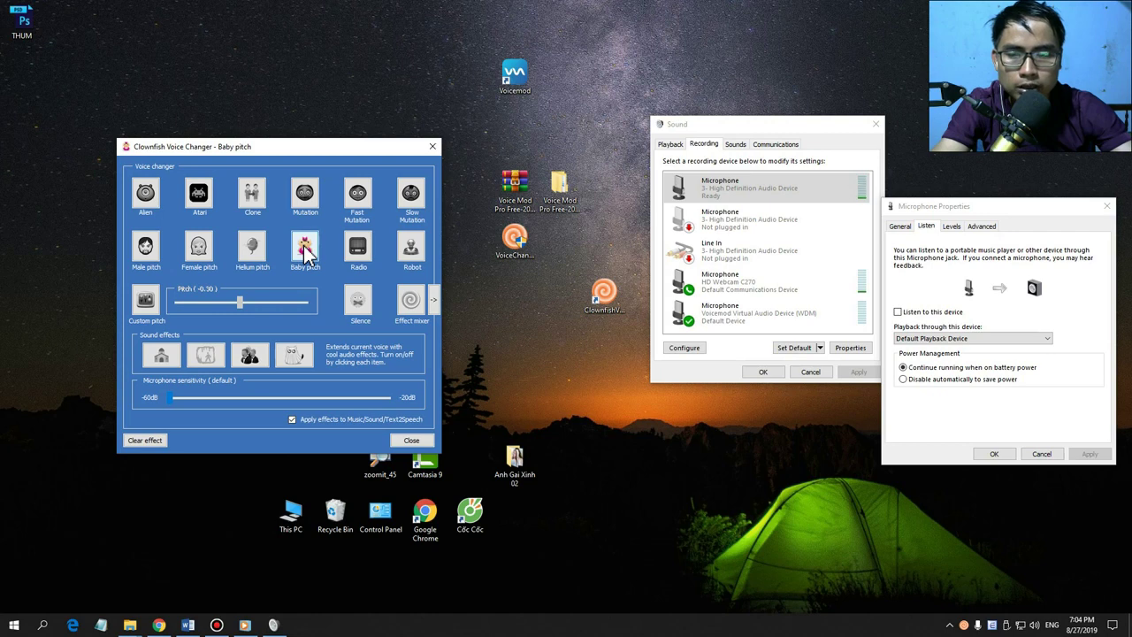
# - Close the voice selection window, turn Clownfish off, and move the Microphone Properties window away from the Sound window
pyautogui.click(412, 439)
pyautogui.rightClick(964, 625)
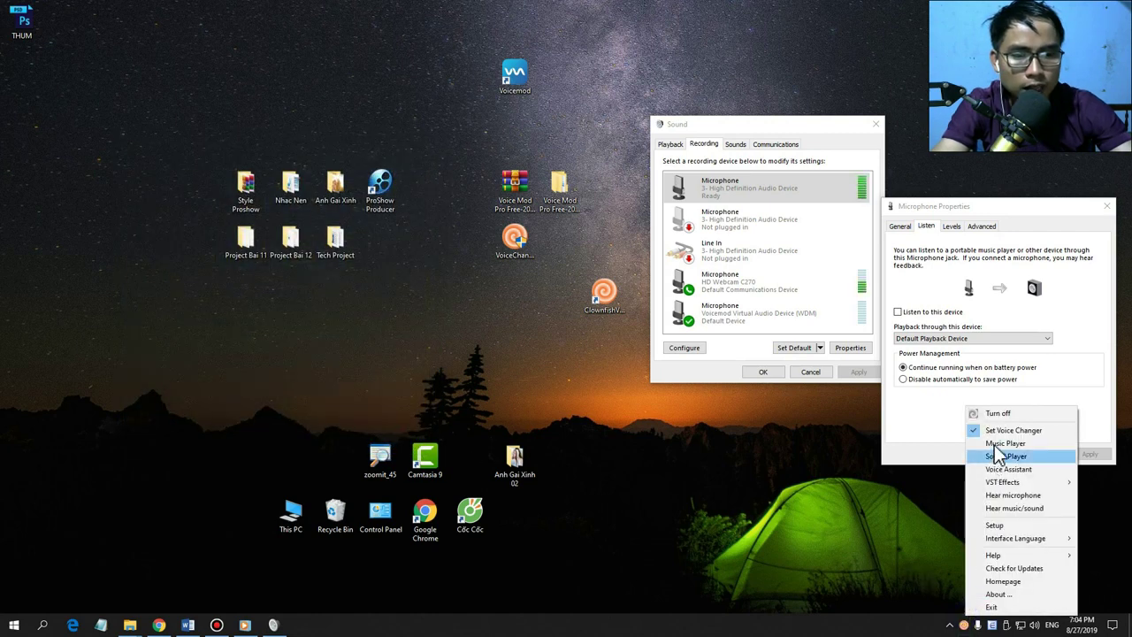
pyautogui.click(998, 413)
pyautogui.moveTo(962, 206); pyautogui.dragTo(254, 101)
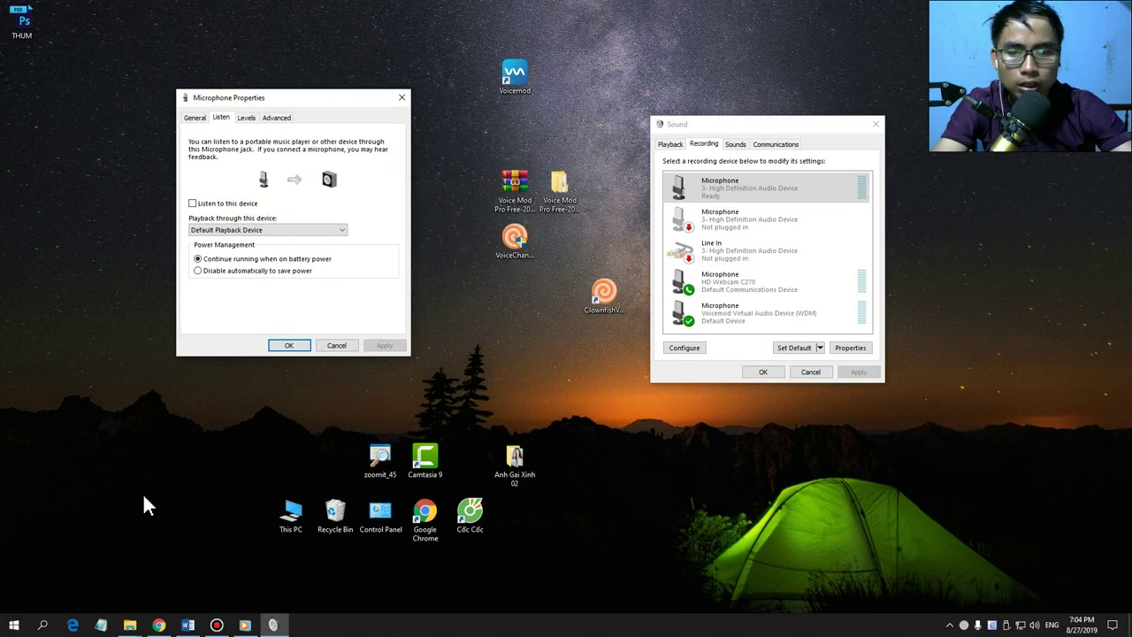
# - Switch to the Word document and highlight the section 2 title "Clownfish Voice Changer"
pyautogui.click(188, 624)
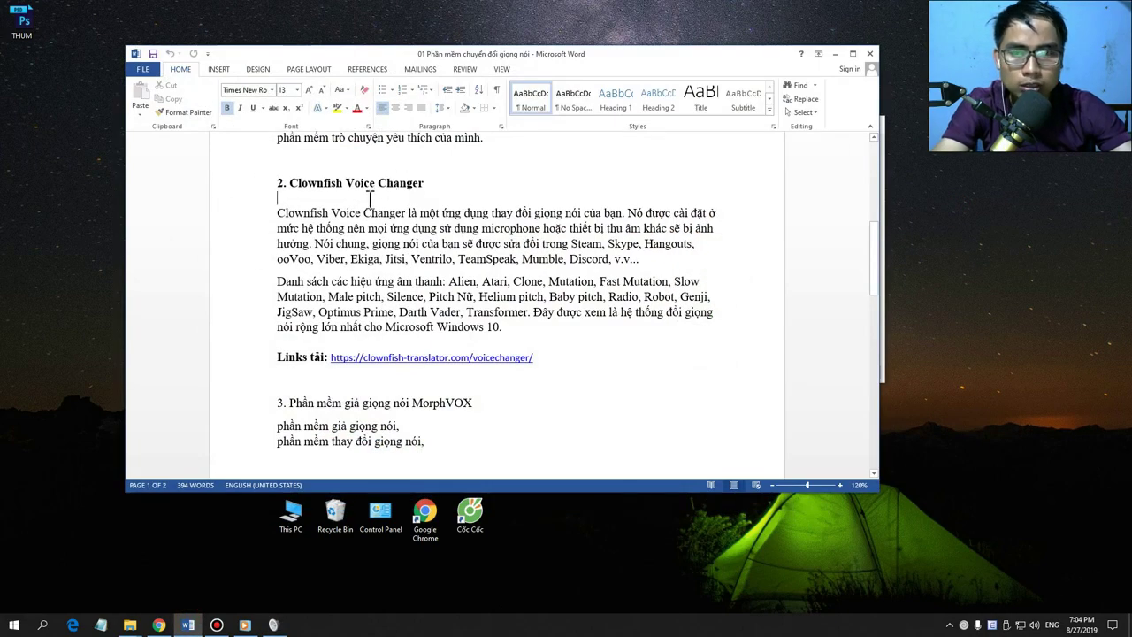
pyautogui.moveTo(430, 183); pyautogui.dragTo(311, 189)
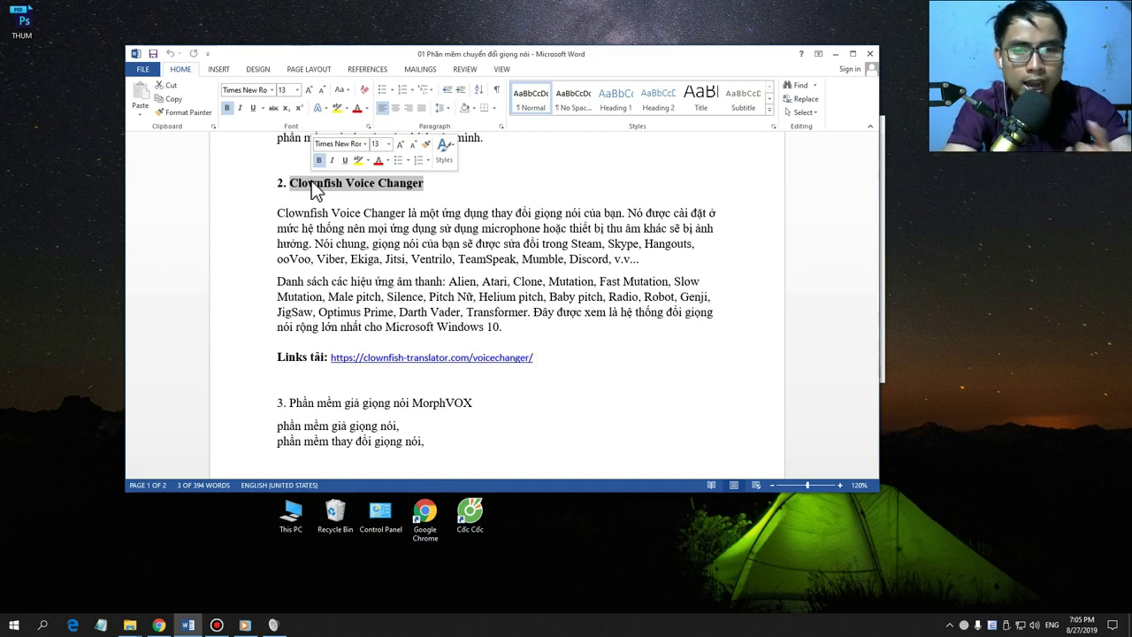
# - Bring up the media player, switch to Chrome to close its second tab, and minimize the browser
pyautogui.click(245, 624)
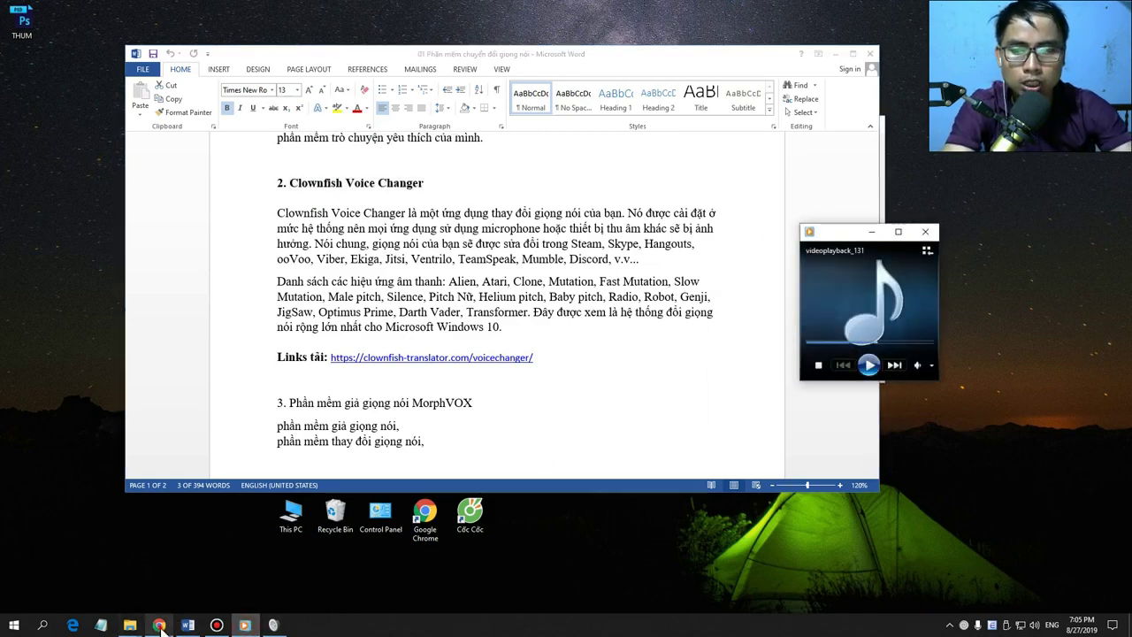
pyautogui.click(159, 625)
pyautogui.click(285, 21)
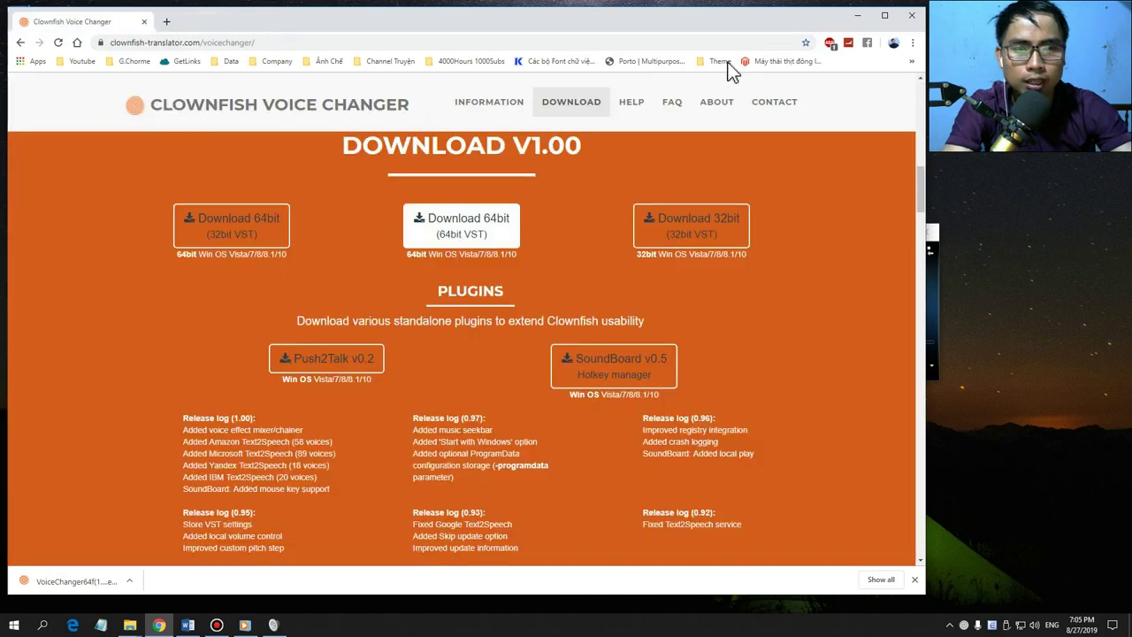
pyautogui.click(859, 16)
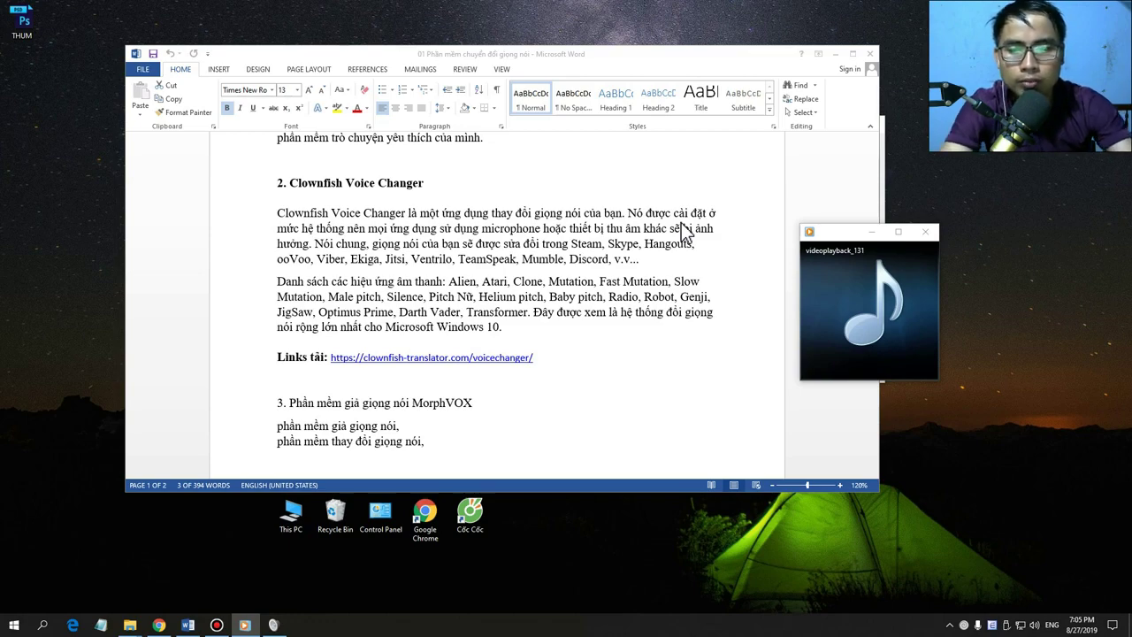
# - Return to Chrome and open the YouTube channel's videos page from the Youtube bookmarks in a new tab
pyautogui.click(158, 624)
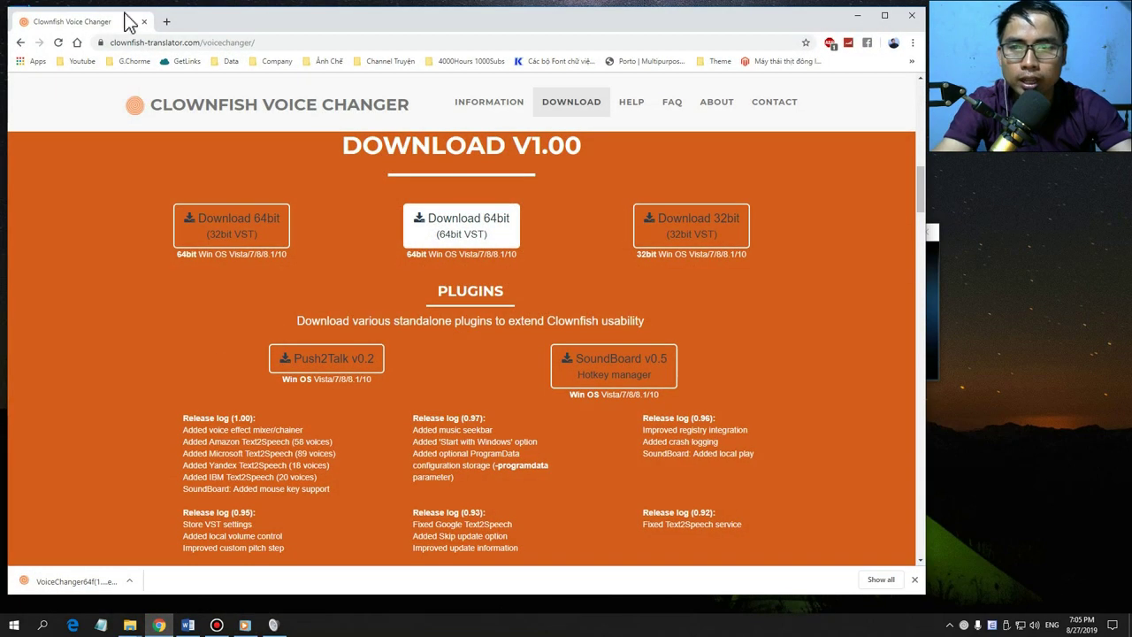
pyautogui.click(166, 21)
pyautogui.click(83, 61)
pyautogui.click(92, 136)
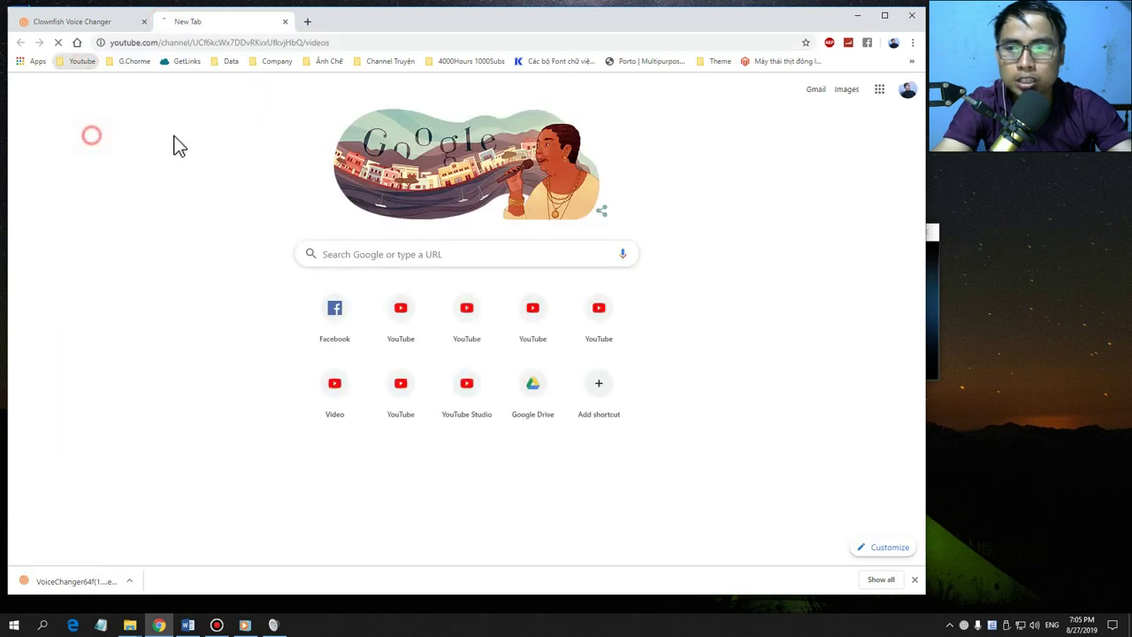